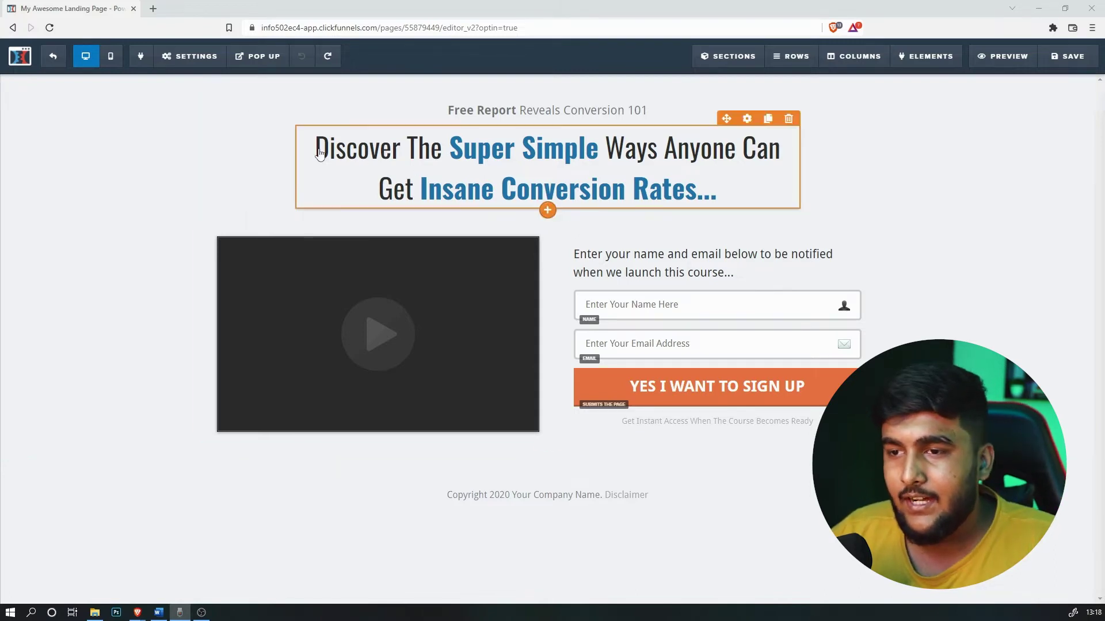
- Select the words 'Super Simple' in the headline and review the headline settings
{"action": "left_click", "coordinate": [599, 153]}
{"action": "left_click_drag", "start_coordinate": [627, 148], "coordinate": [505, 148]}
{"action": "left_click", "coordinate": [439, 150]}
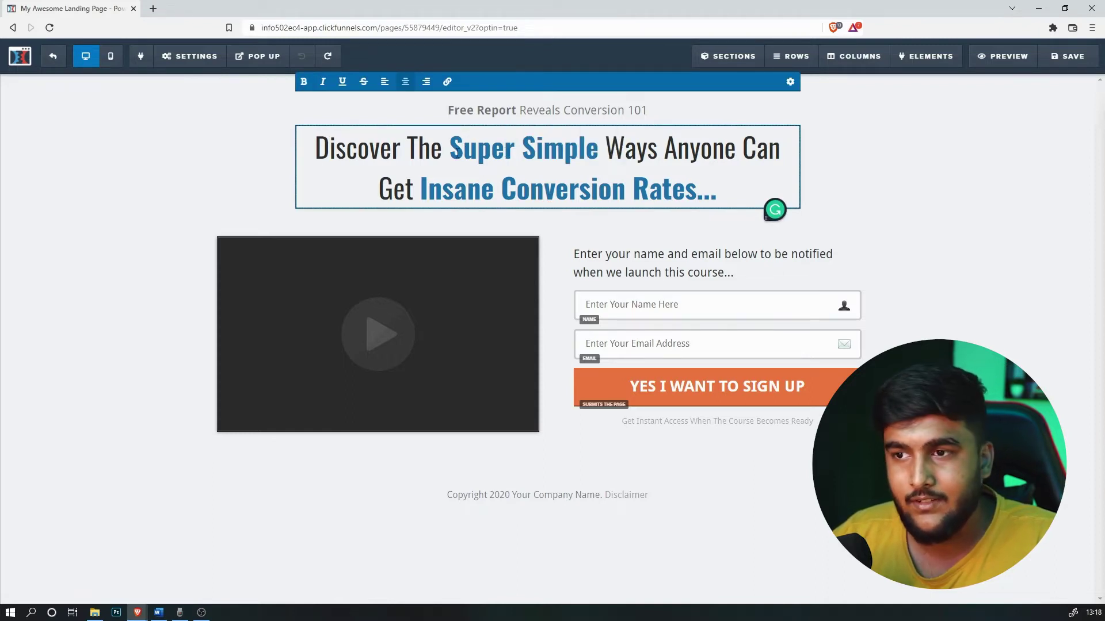
{"action": "left_click_drag", "start_coordinate": [449, 149], "coordinate": [601, 151]}
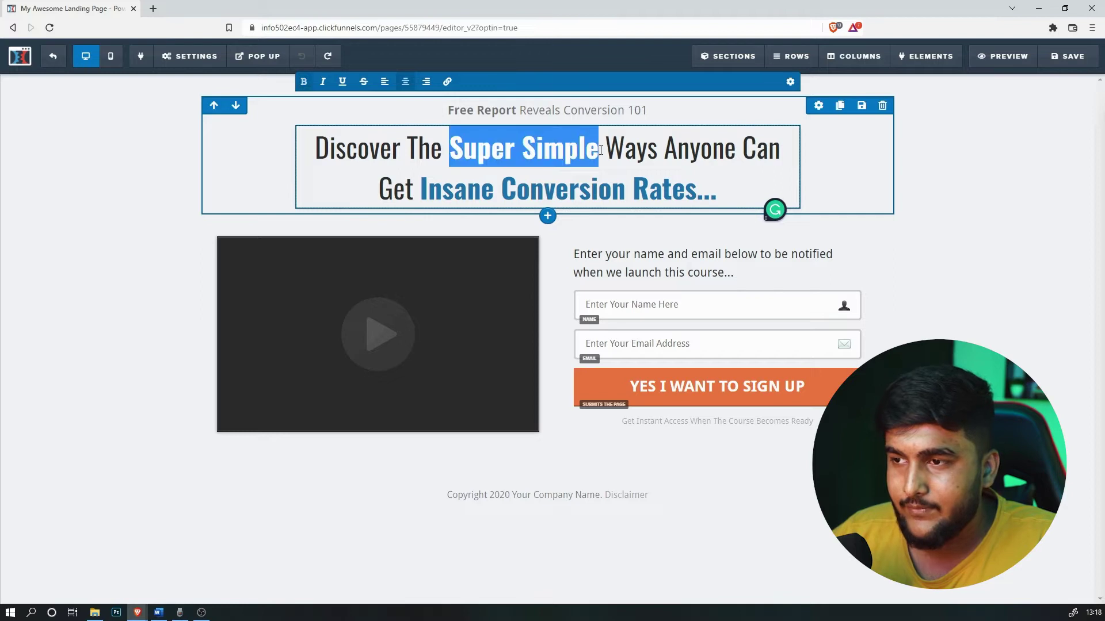
{"action": "left_click", "coordinate": [829, 153]}
{"action": "left_click", "coordinate": [747, 119]}
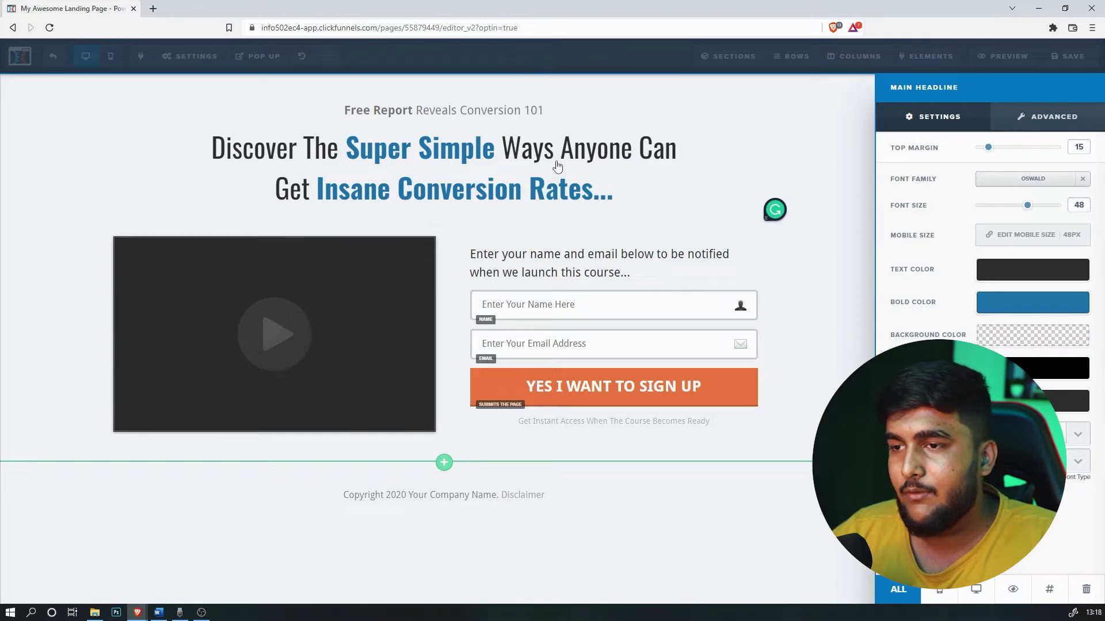
{"action": "left_click", "coordinate": [180, 146]}
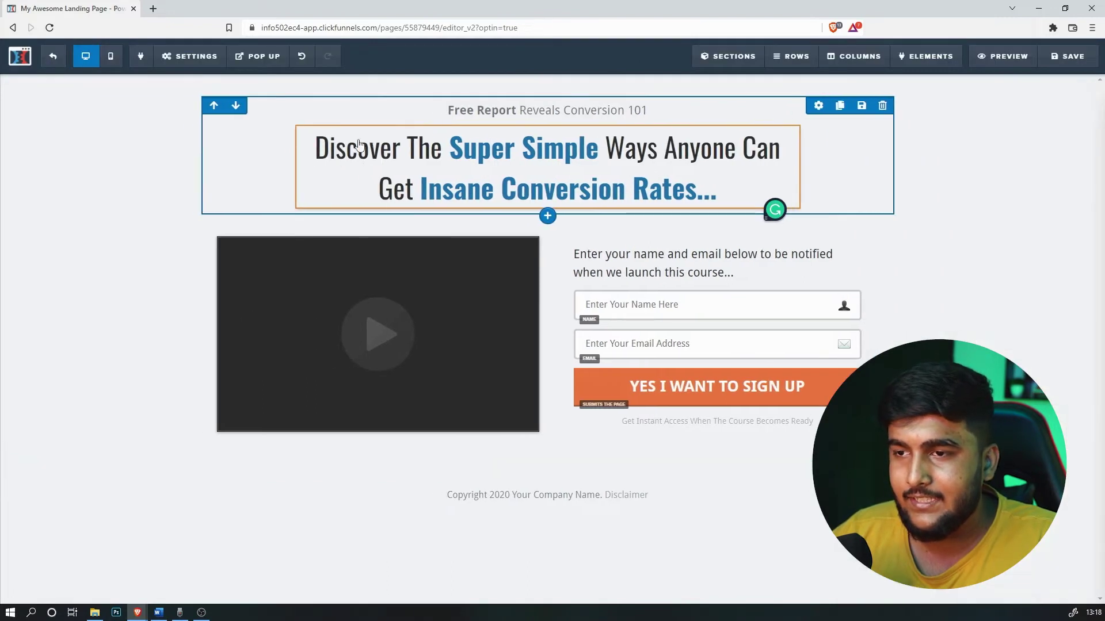
- Make the entire main headline bold
{"action": "triple_click", "coordinate": [766, 178]}
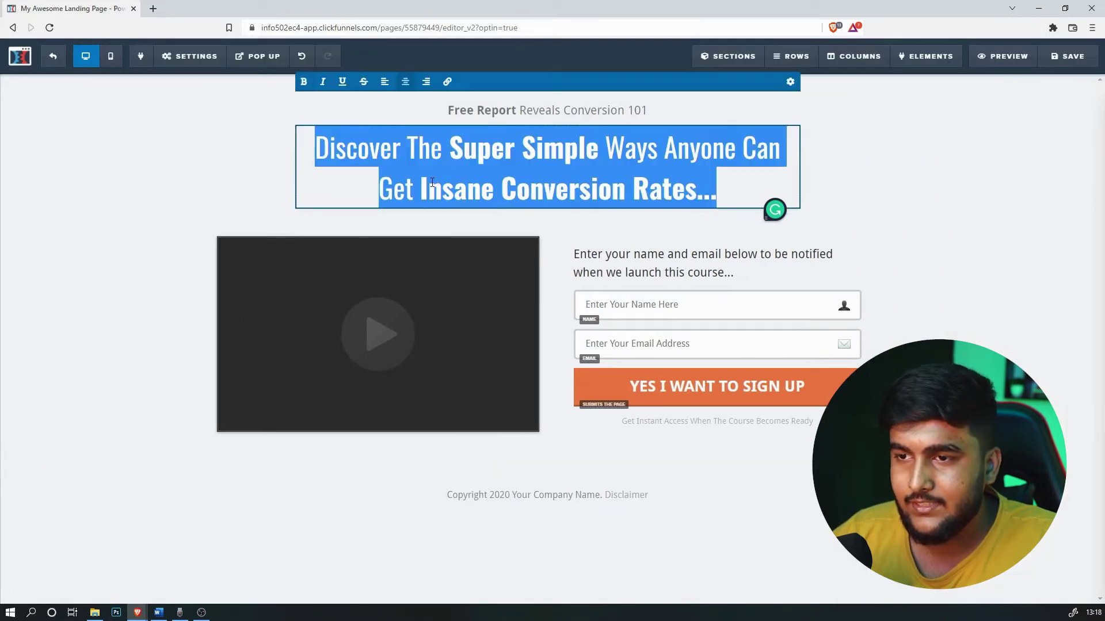
{"action": "left_click", "coordinate": [316, 86]}
{"action": "left_click", "coordinate": [864, 180]}
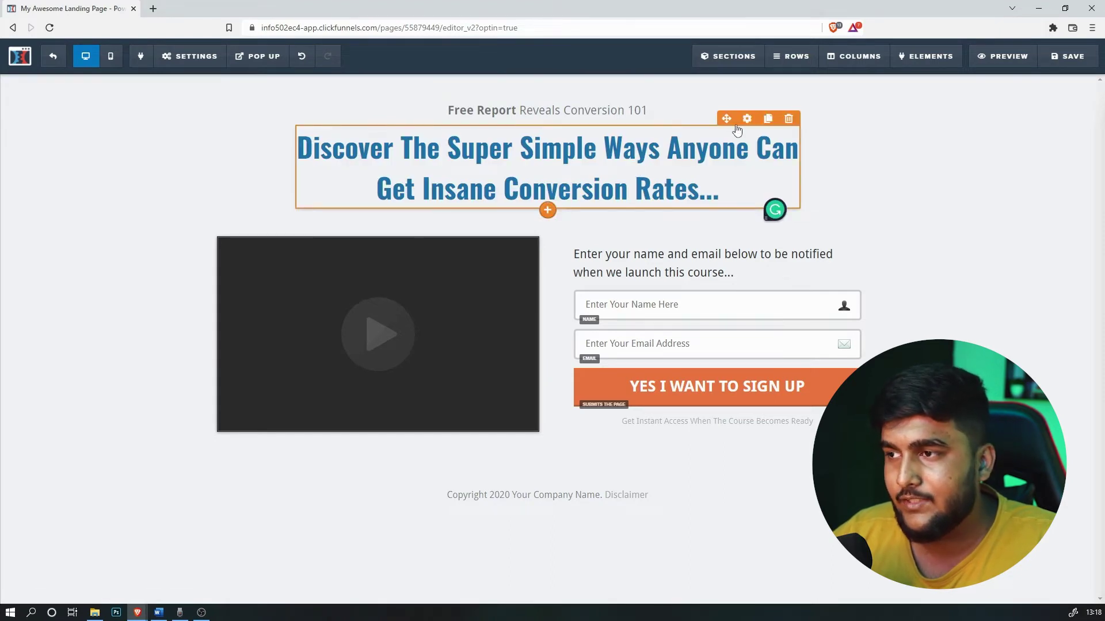
{"action": "left_click", "coordinate": [746, 119]}
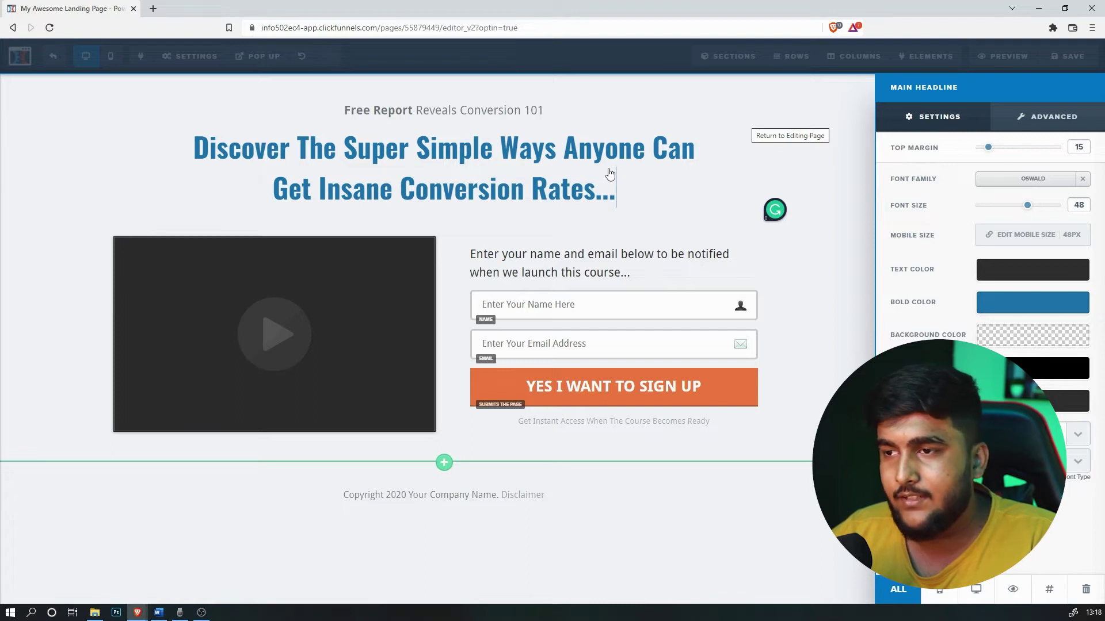
{"action": "key", "text": "Escape"}
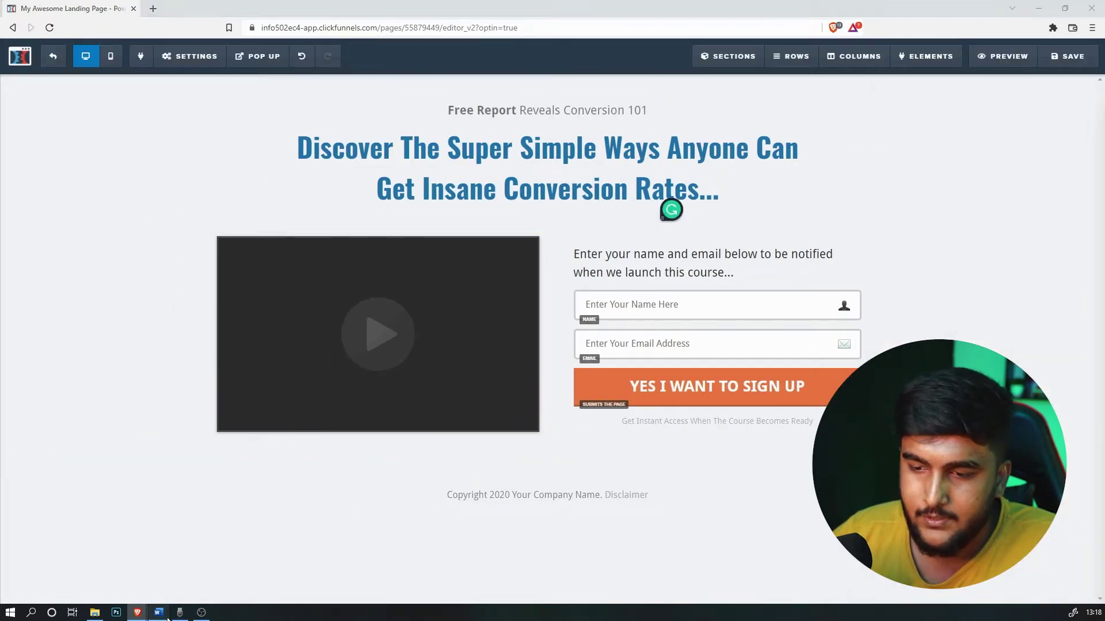
- Copy the two Color Highlight Text CSS lines from the Word notes
{"action": "left_click", "coordinate": [166, 616]}
{"action": "left_click", "coordinate": [495, 245]}
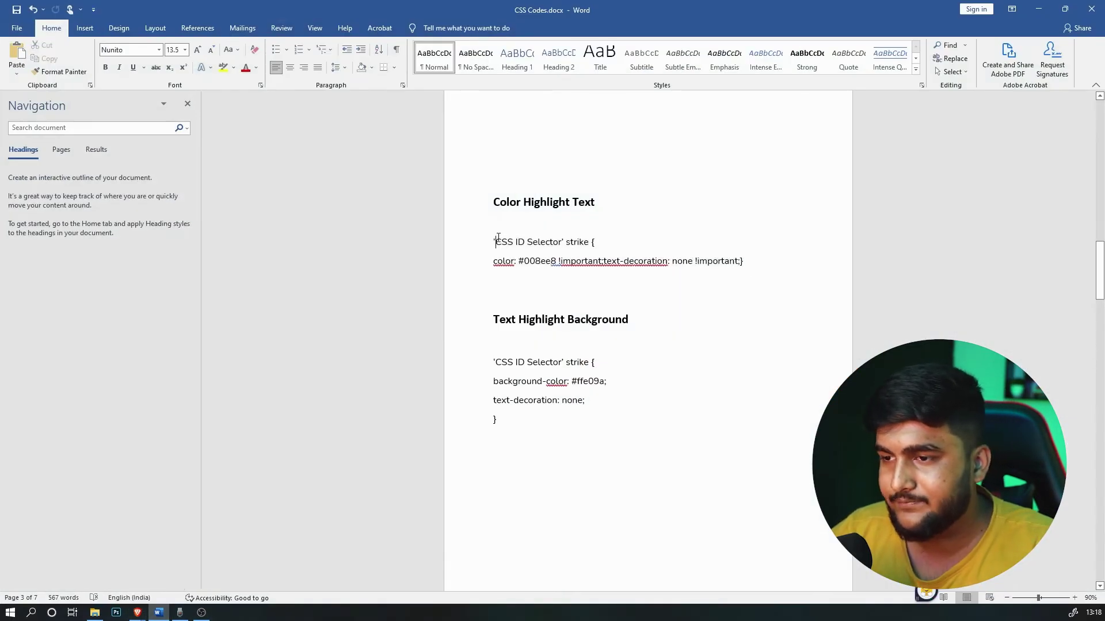
{"action": "left_click_drag", "start_coordinate": [490, 241], "coordinate": [749, 260]}
{"action": "key", "text": "ctrl+c"}
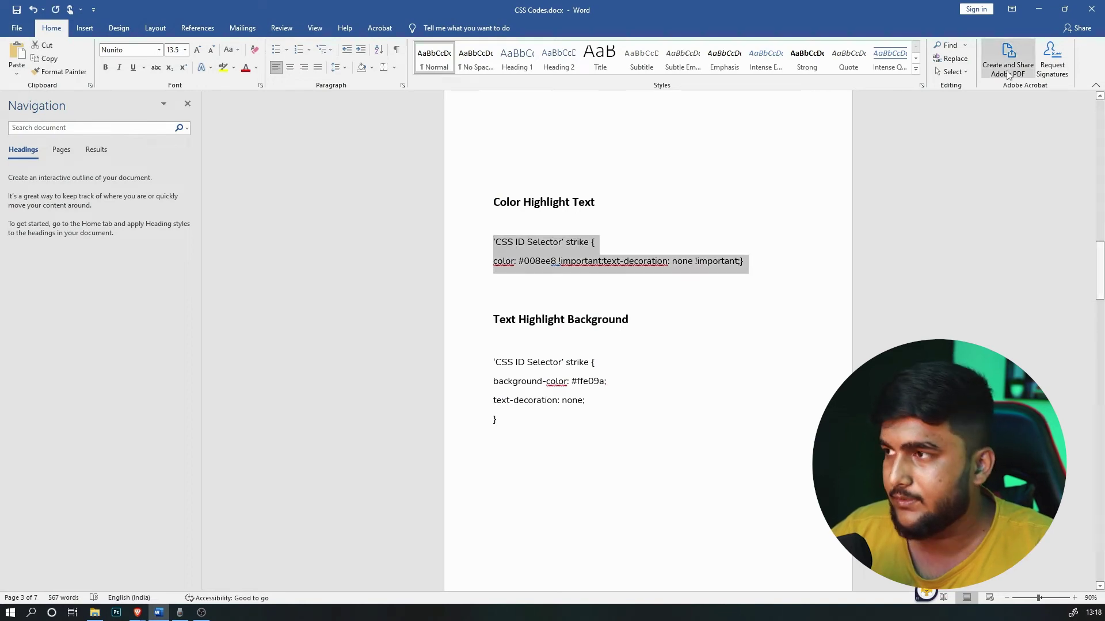
{"action": "left_click", "coordinate": [1033, 13]}
- Replace the page's Custom CSS with the copied Color Highlight Text code
{"action": "mouse_move", "coordinate": [189, 57]}
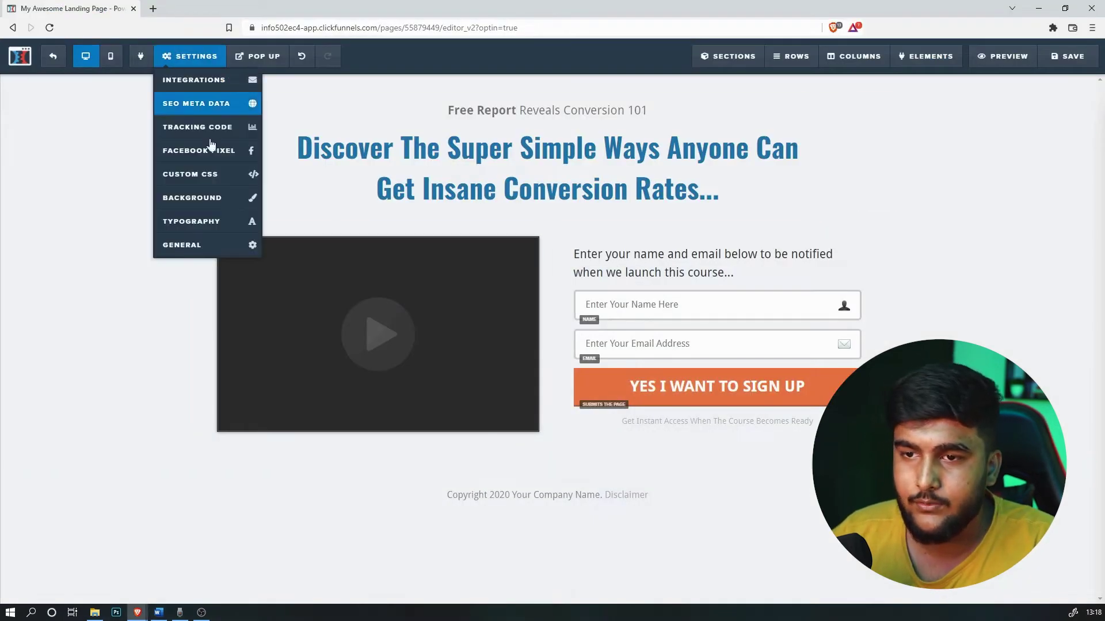
{"action": "left_click", "coordinate": [224, 176]}
{"action": "key", "text": "ctrl+a"}
{"action": "key", "text": "ctrl+v"}
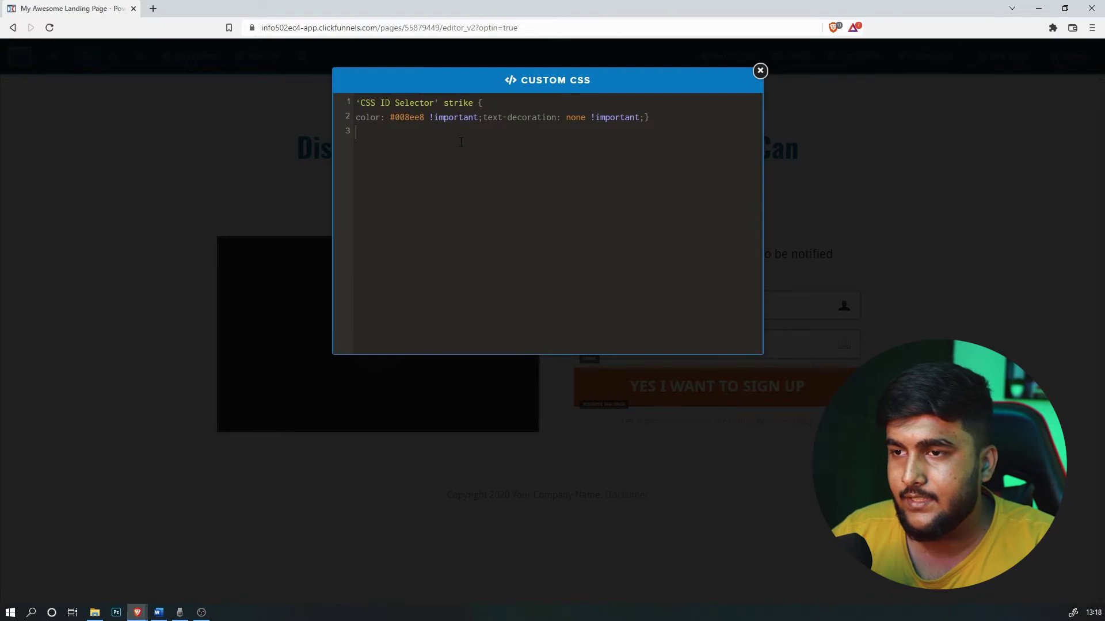
{"action": "left_click", "coordinate": [760, 70]}
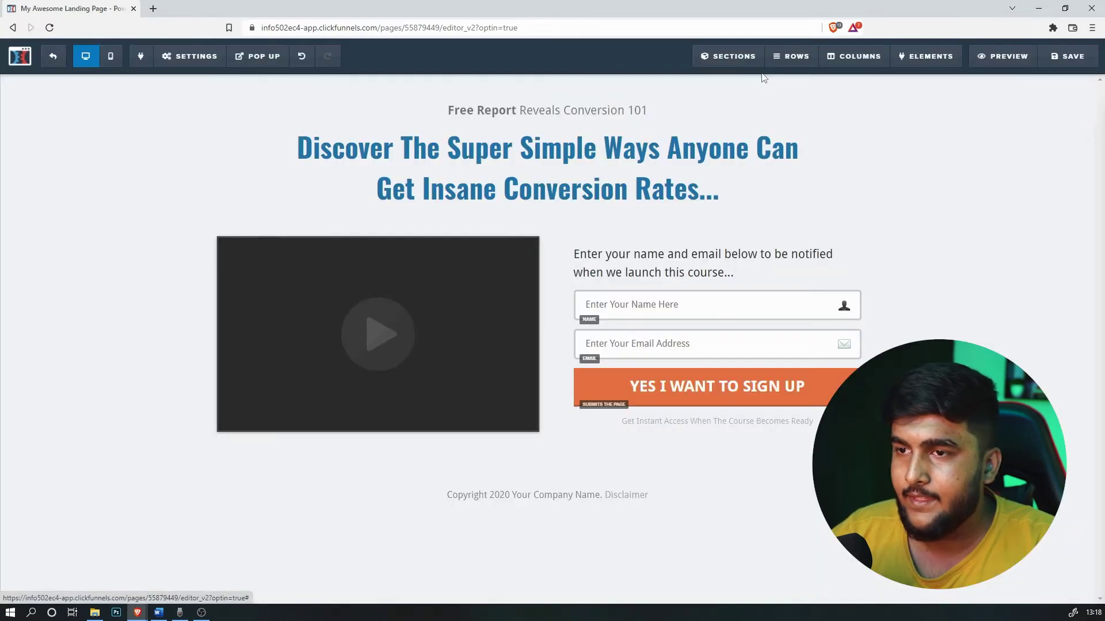
{"action": "mouse_move", "coordinate": [196, 57]}
{"action": "left_click", "coordinate": [226, 174]}
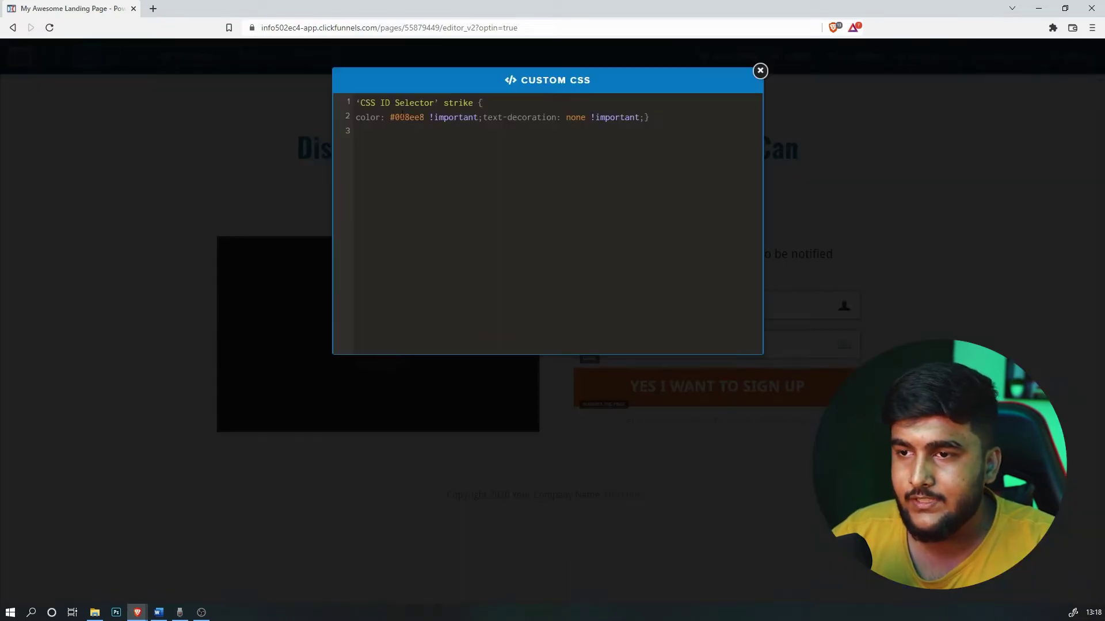
{"action": "mouse_move", "coordinate": [357, 104]}
{"action": "left_mouse_down"}
{"action": "mouse_move", "coordinate": [437, 105]}
{"action": "mouse_move", "coordinate": [357, 106]}
{"action": "left_mouse_up"}
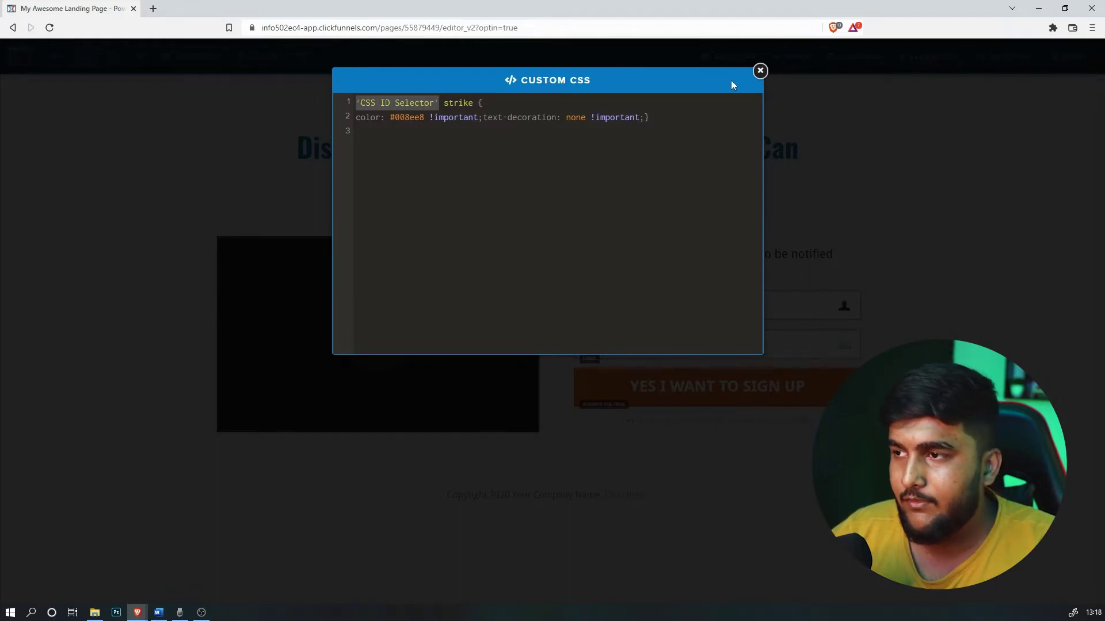
{"action": "left_click", "coordinate": [759, 70]}
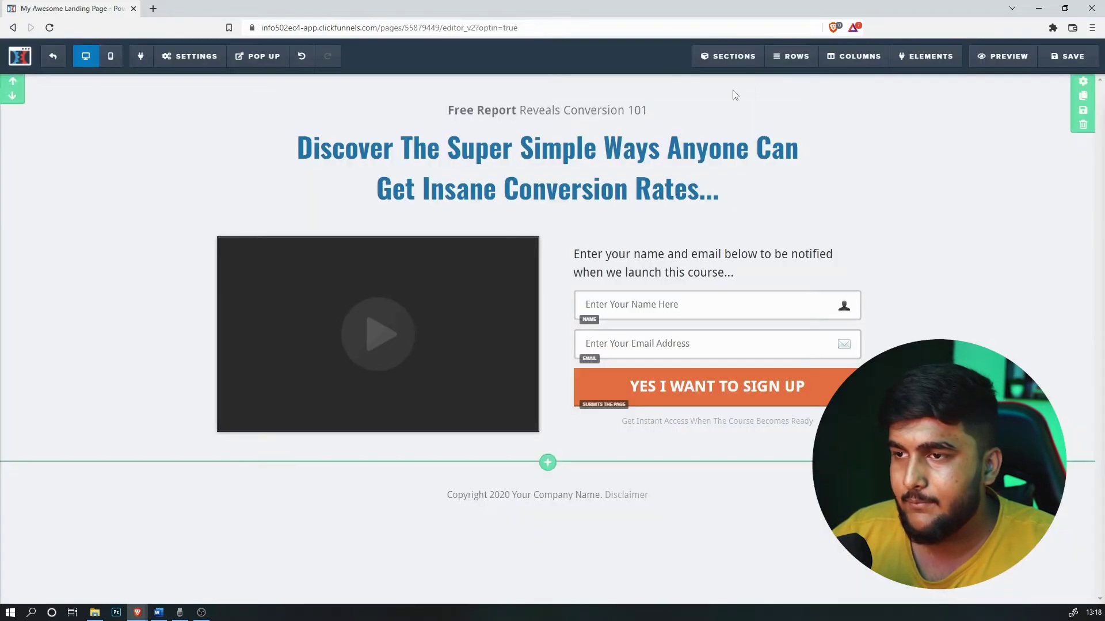
- Copy the headline's CSS ID #headline-88082 from its CSS info popup
{"action": "left_click", "coordinate": [748, 135]}
{"action": "left_click", "coordinate": [1043, 587]}
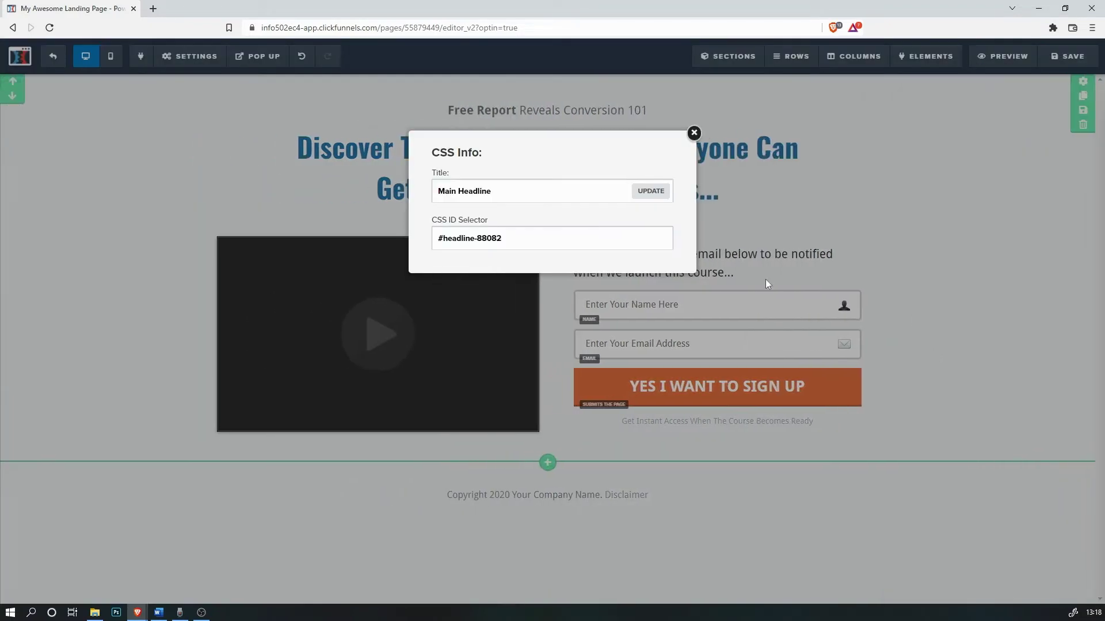
{"action": "triple_click", "coordinate": [518, 242]}
{"action": "key", "text": "ctrl+c"}
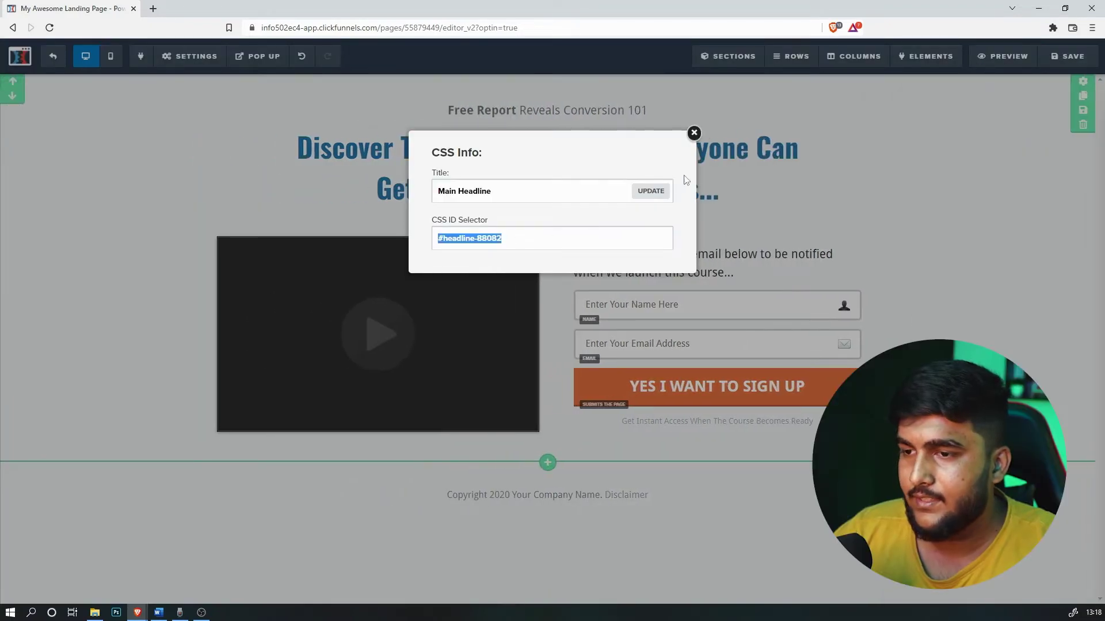
{"action": "left_click", "coordinate": [694, 133]}
- Replace the 'CSS ID Selector' placeholder in Custom CSS with #headline-88082
{"action": "mouse_move", "coordinate": [190, 56]}
{"action": "left_click", "coordinate": [190, 172]}
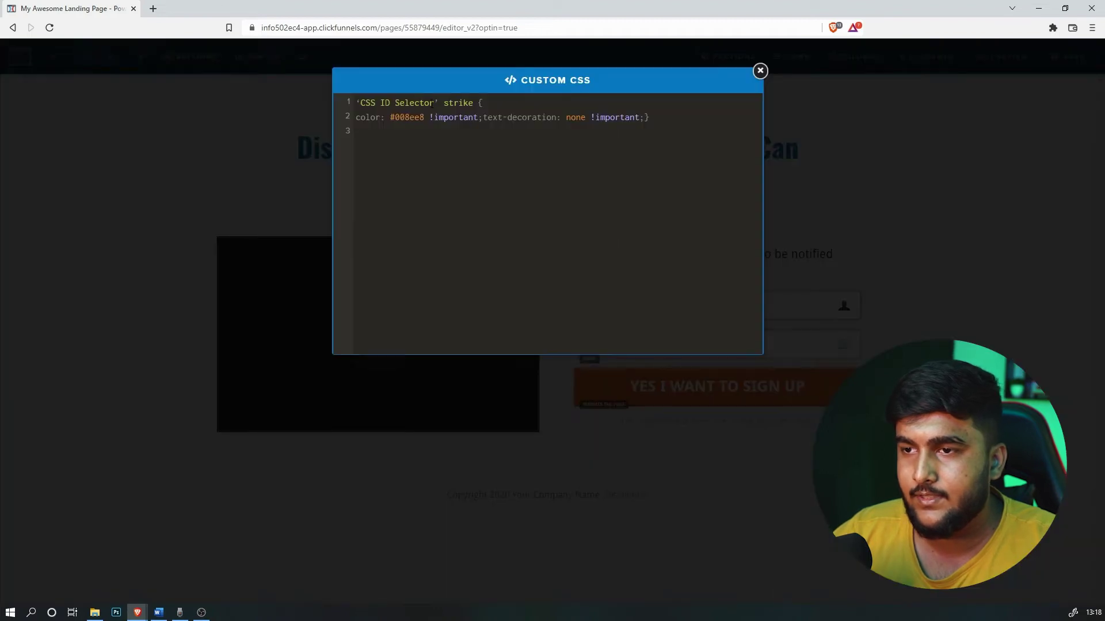
{"action": "left_click_drag", "start_coordinate": [438, 102], "coordinate": [340, 104]}
{"action": "key", "text": "ctrl+v"}
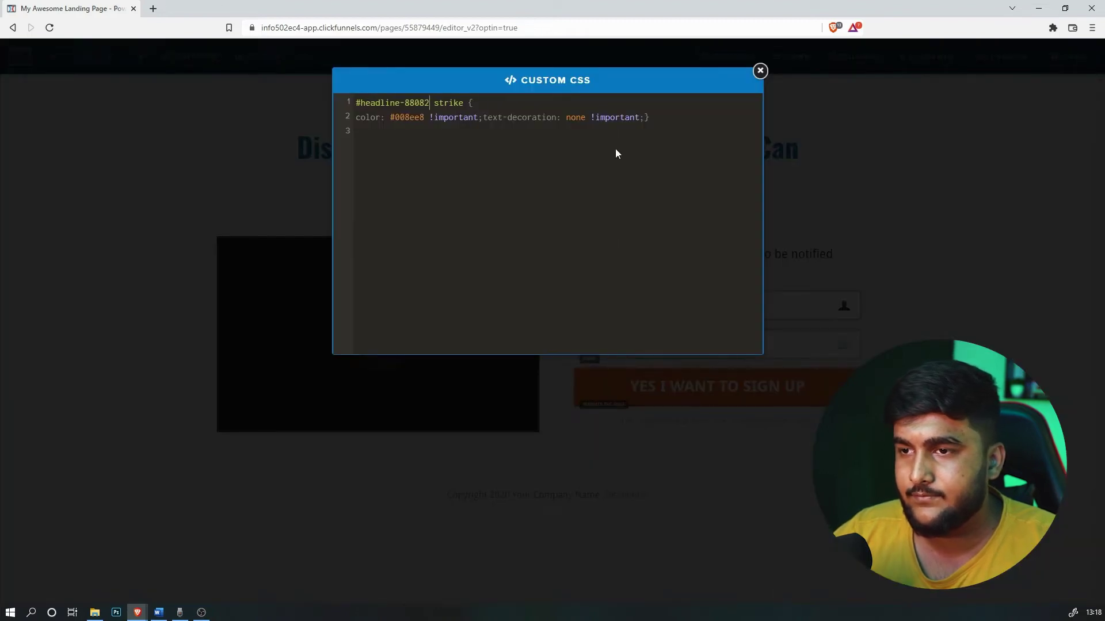
{"action": "left_click", "coordinate": [760, 71]}
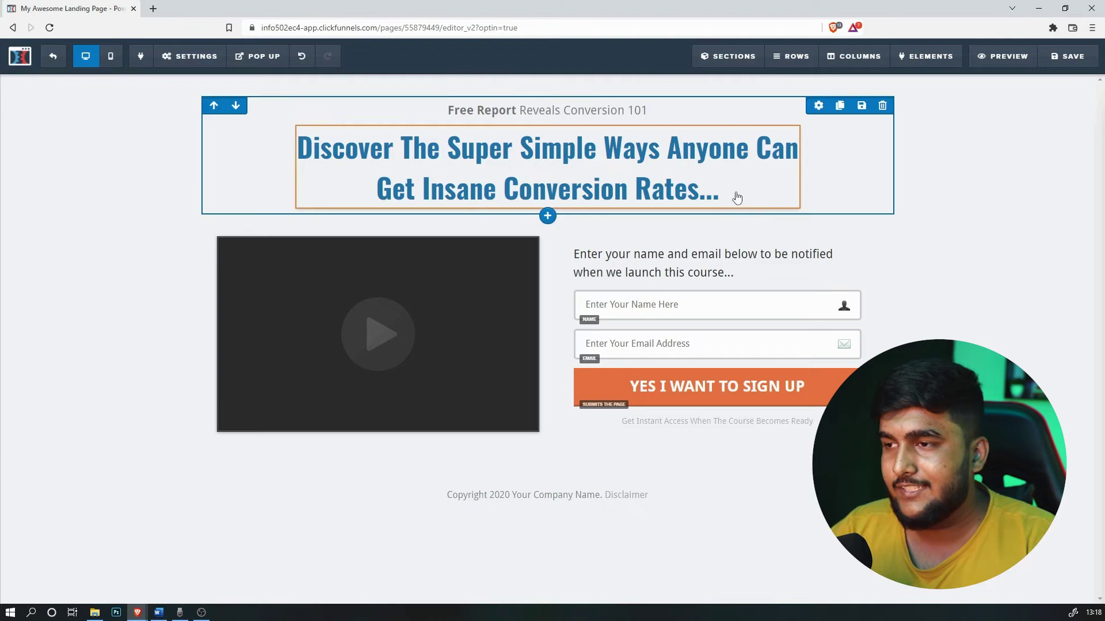
- Set the headline's bold text colour to white
{"action": "left_click", "coordinate": [747, 118]}
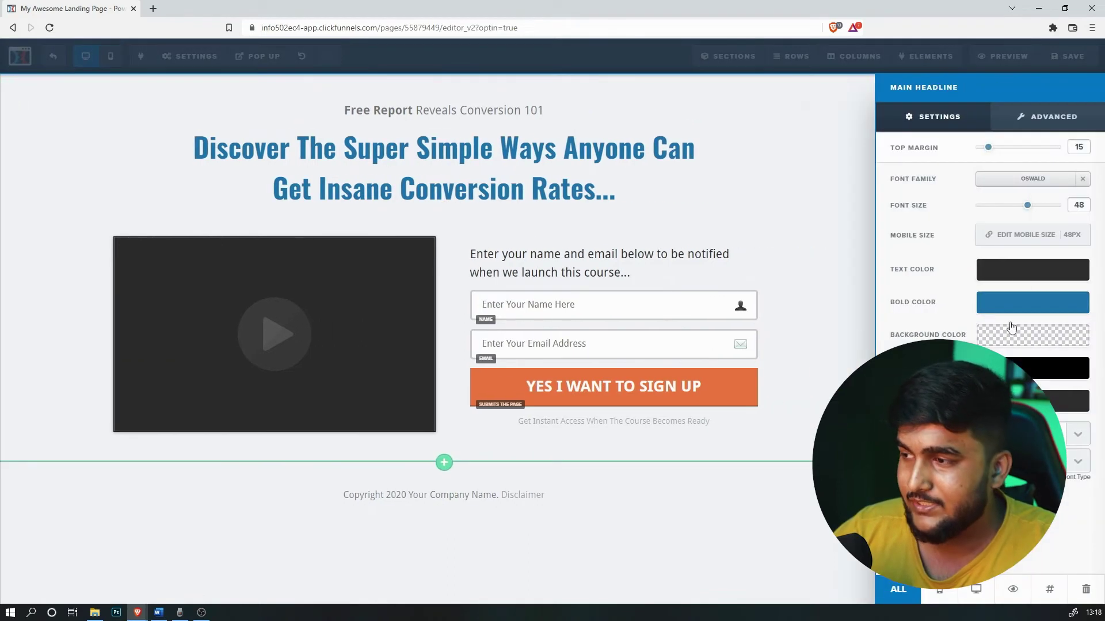
{"action": "left_click", "coordinate": [1034, 303]}
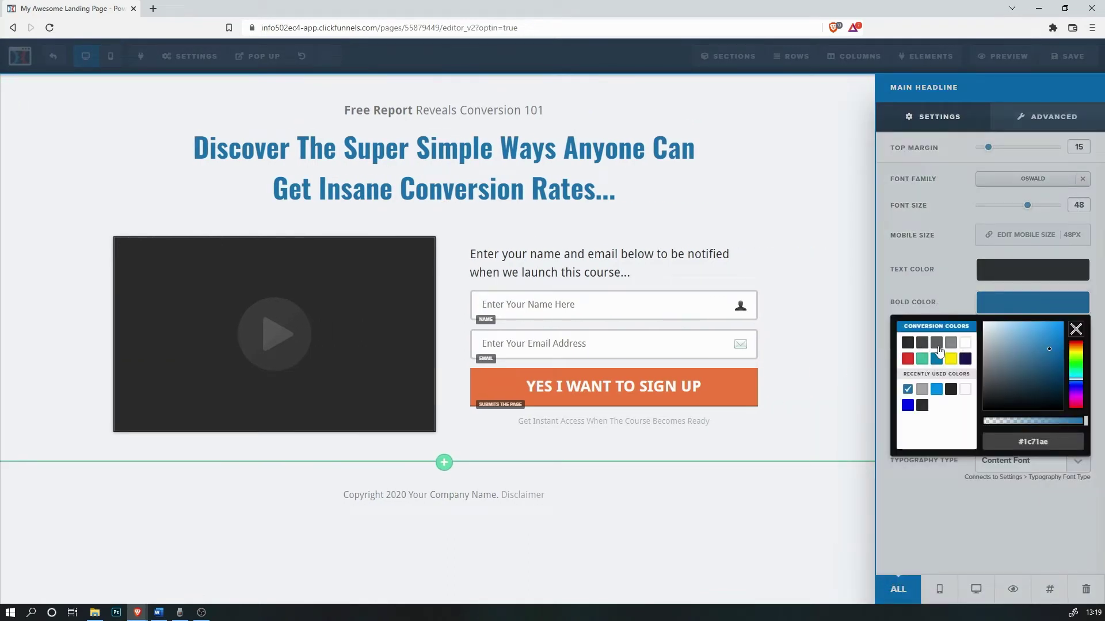
{"action": "left_click", "coordinate": [965, 342]}
{"action": "left_click", "coordinate": [747, 165]}
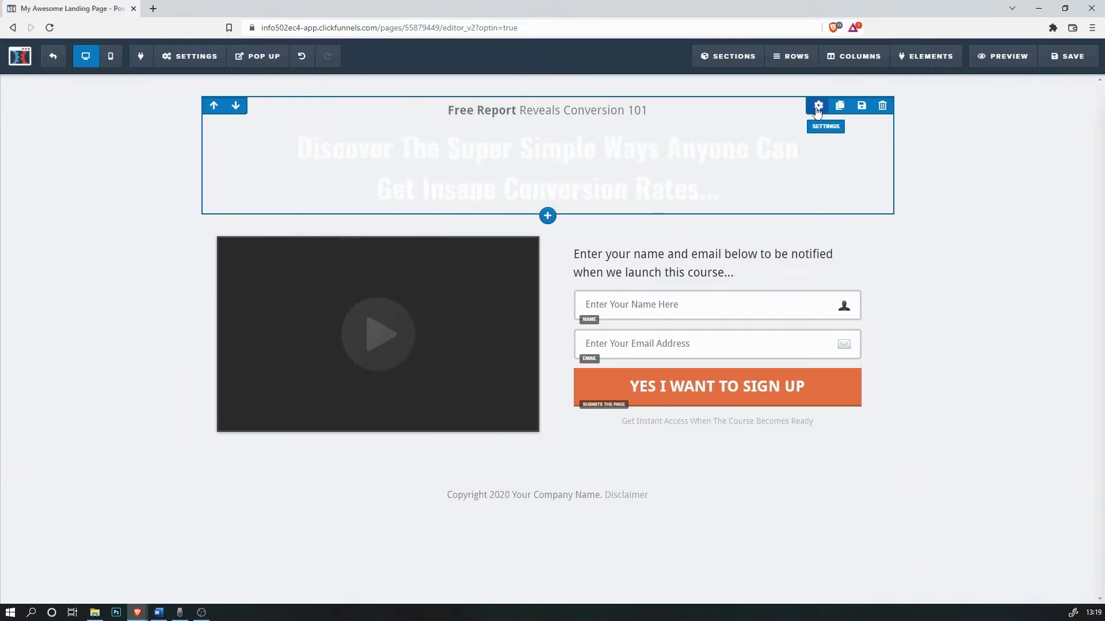
- Give the headline row dark grey text and a dark background, then select 'Super Simple Ways'
{"action": "left_click", "coordinate": [818, 106]}
{"action": "left_click", "coordinate": [1001, 277]}
{"action": "left_click", "coordinate": [908, 317]}
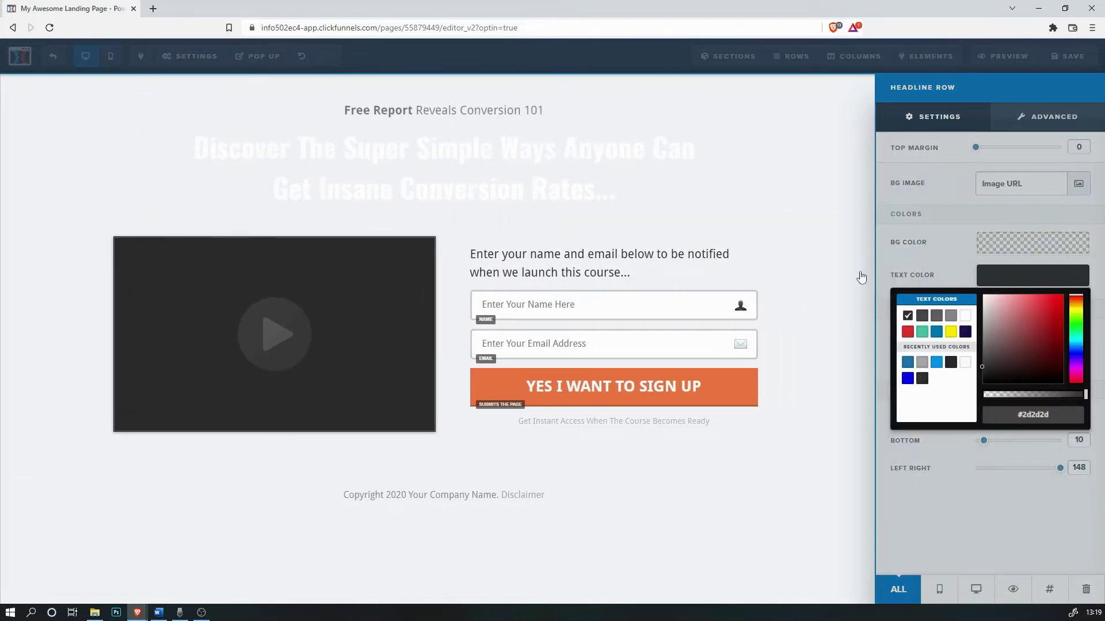
{"action": "left_click", "coordinate": [1004, 249]}
{"action": "left_click", "coordinate": [1004, 248]}
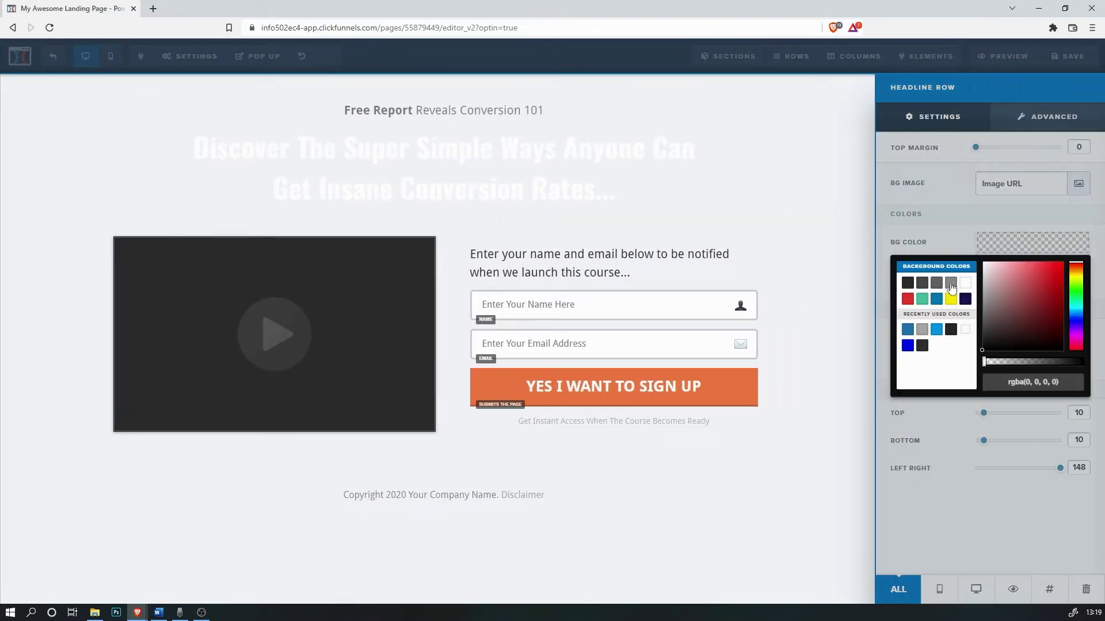
{"action": "left_click", "coordinate": [900, 282]}
{"action": "left_click", "coordinate": [438, 152]}
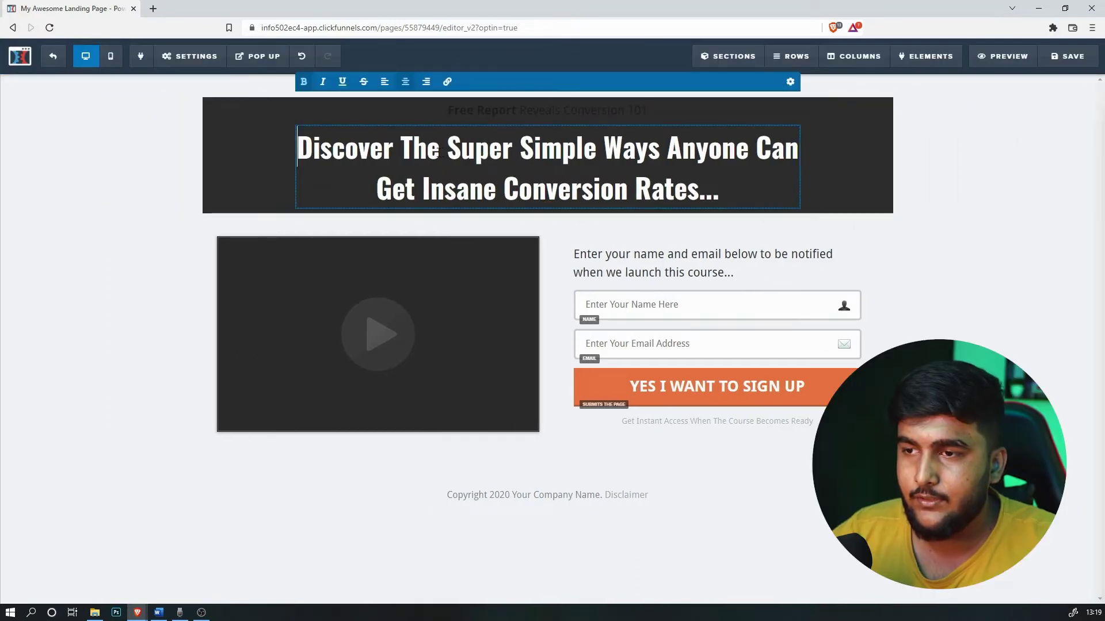
{"action": "left_click_drag", "start_coordinate": [449, 151], "coordinate": [659, 151]}
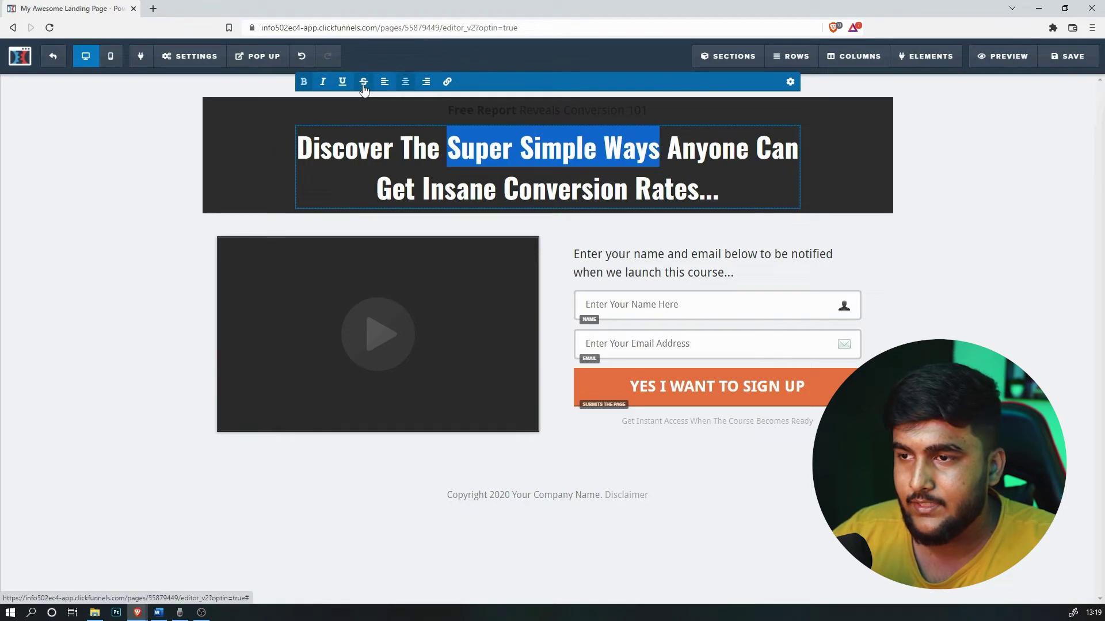
- Reselect the blue words 'Super Simple Ways' in the headline
{"action": "left_click", "coordinate": [383, 107]}
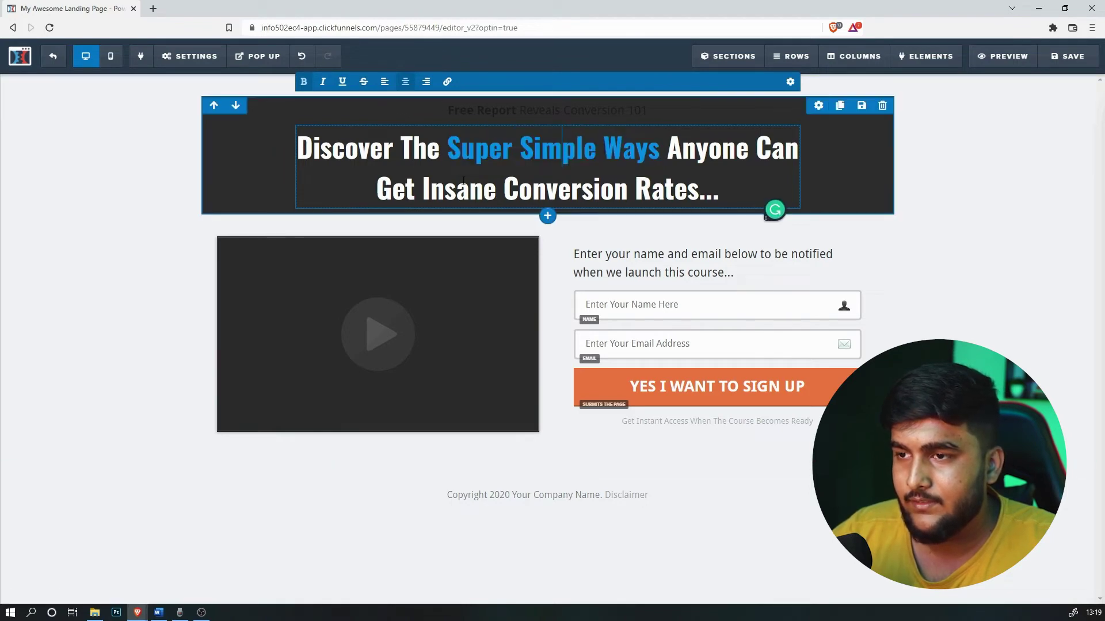
{"action": "left_click_drag", "start_coordinate": [447, 148], "coordinate": [659, 148]}
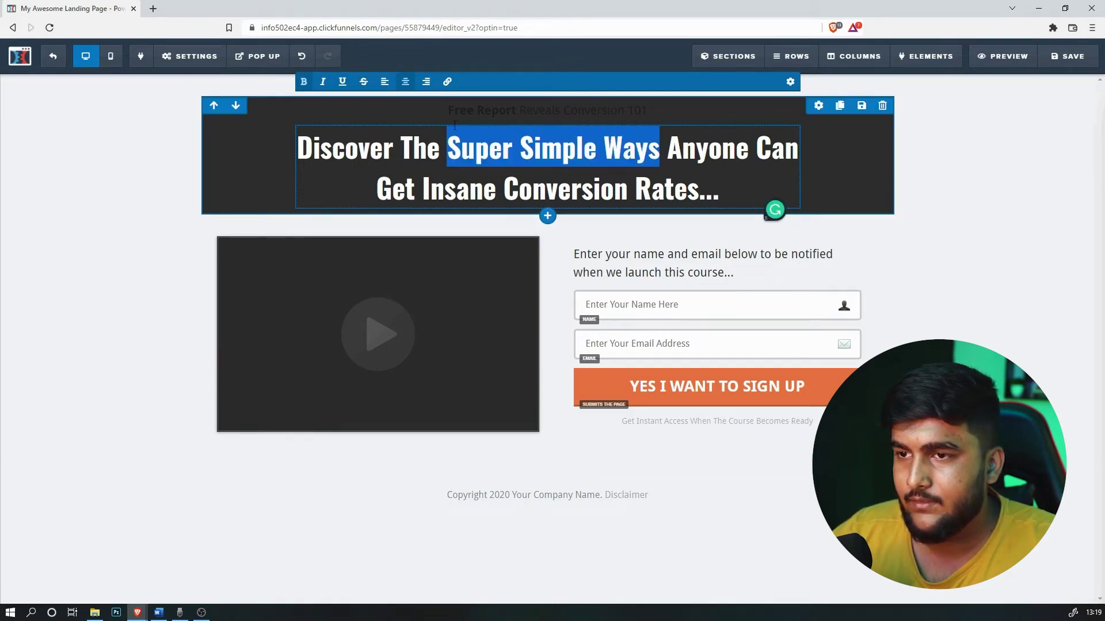
{"action": "left_click", "coordinate": [186, 111]}
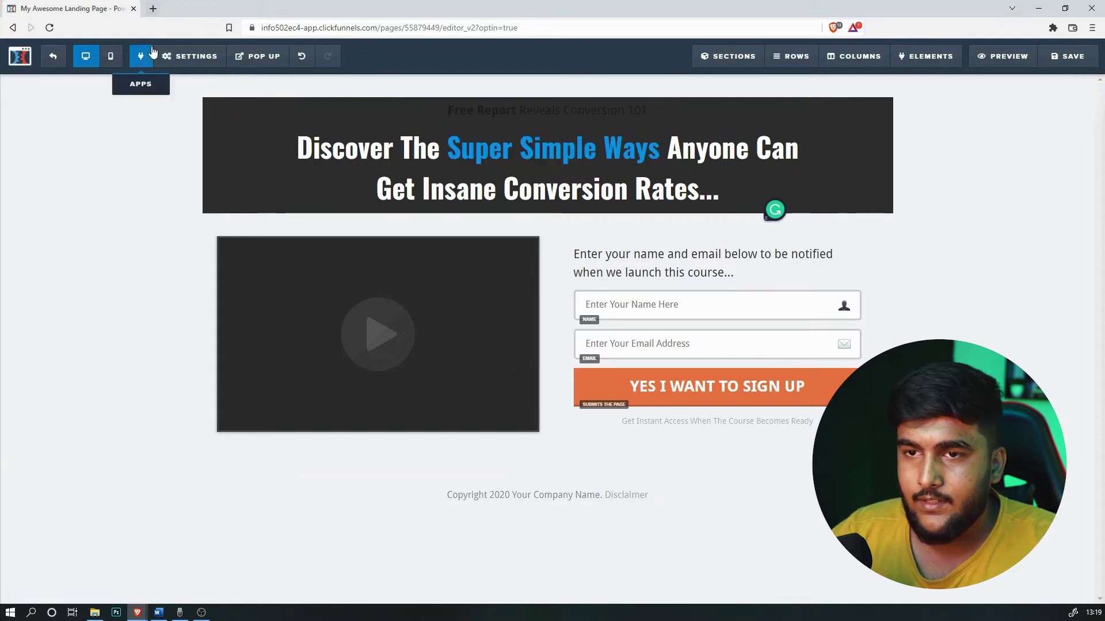
{"action": "left_click", "coordinate": [520, 158]}
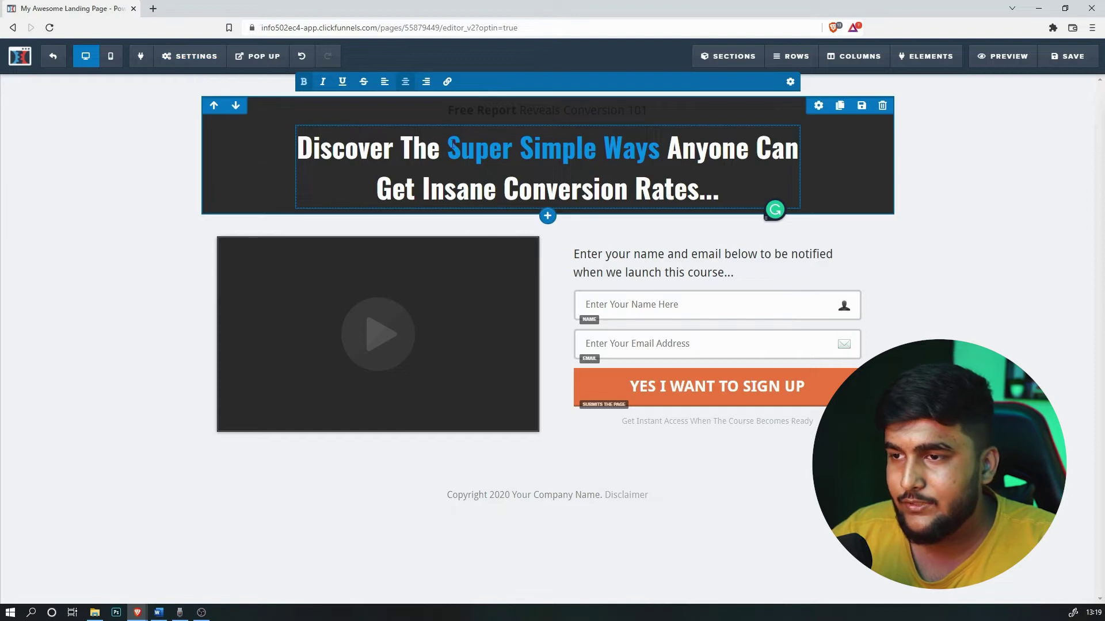
{"action": "left_click_drag", "start_coordinate": [449, 147], "coordinate": [635, 148]}
- Change the struck-through word colour in Custom CSS from 008ee8 to ffe410
{"action": "mouse_move", "coordinate": [201, 58]}
{"action": "left_click", "coordinate": [217, 178]}
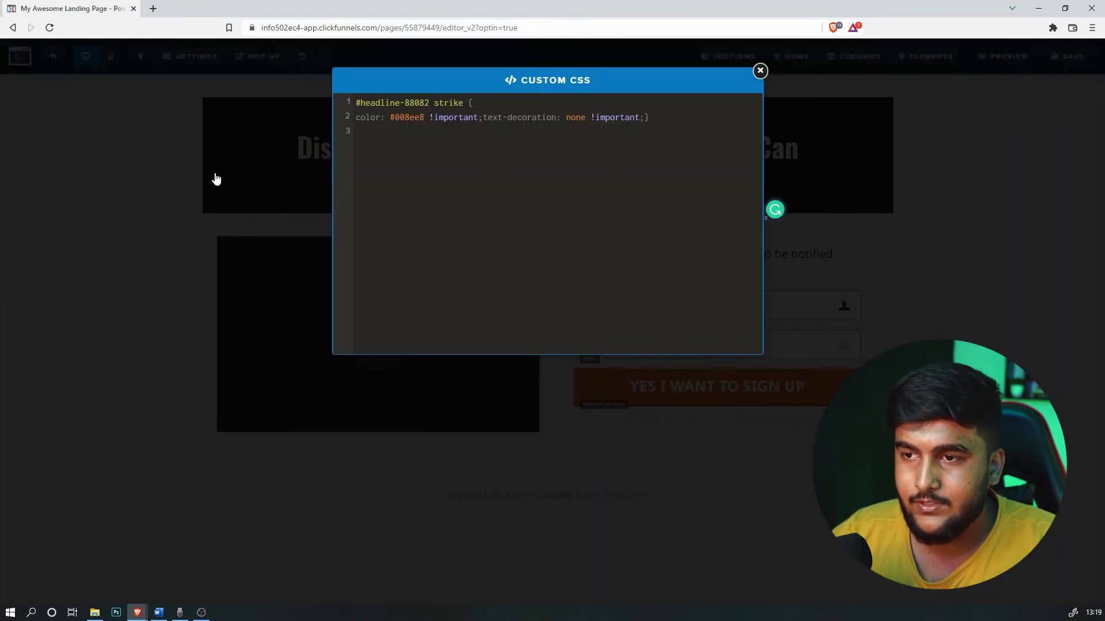
{"action": "double_click", "coordinate": [408, 117]}
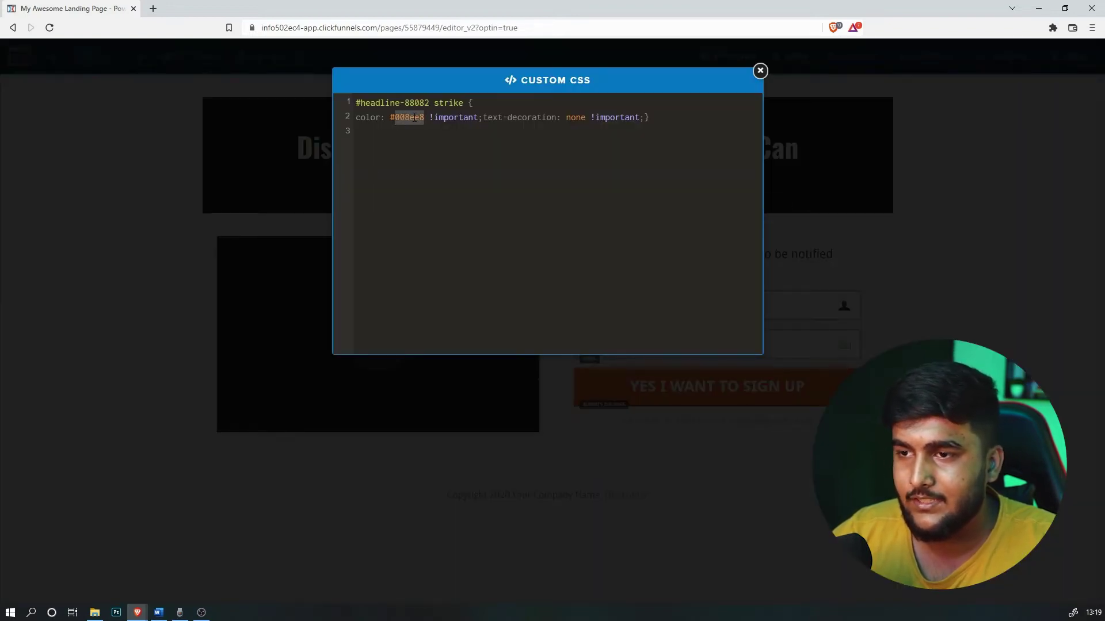
{"action": "type", "text": "ffe410"}
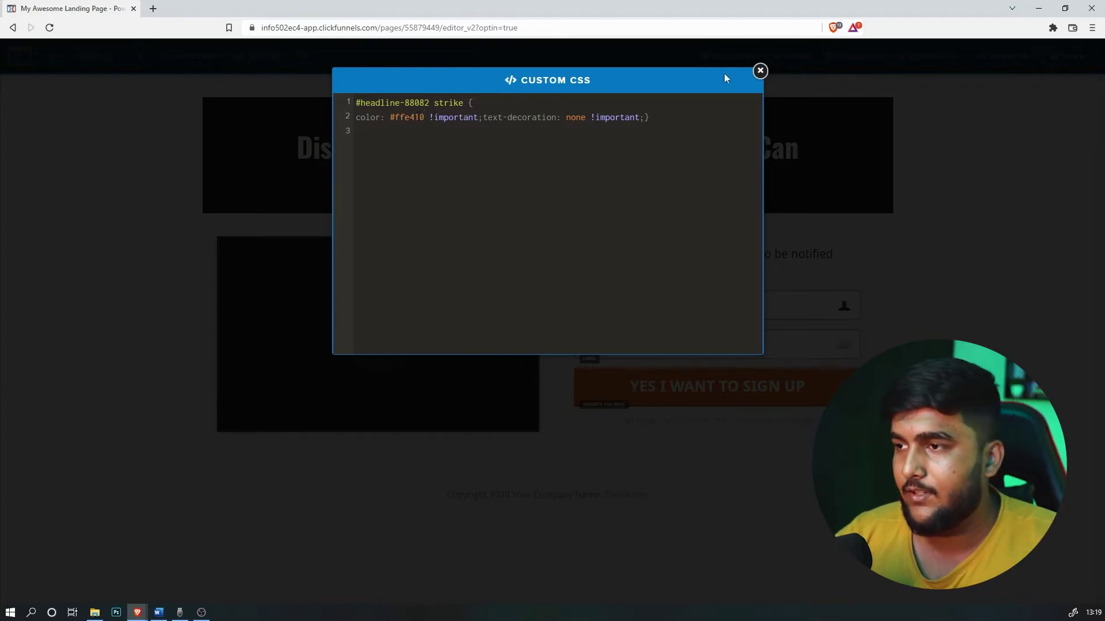
{"action": "left_click", "coordinate": [760, 70]}
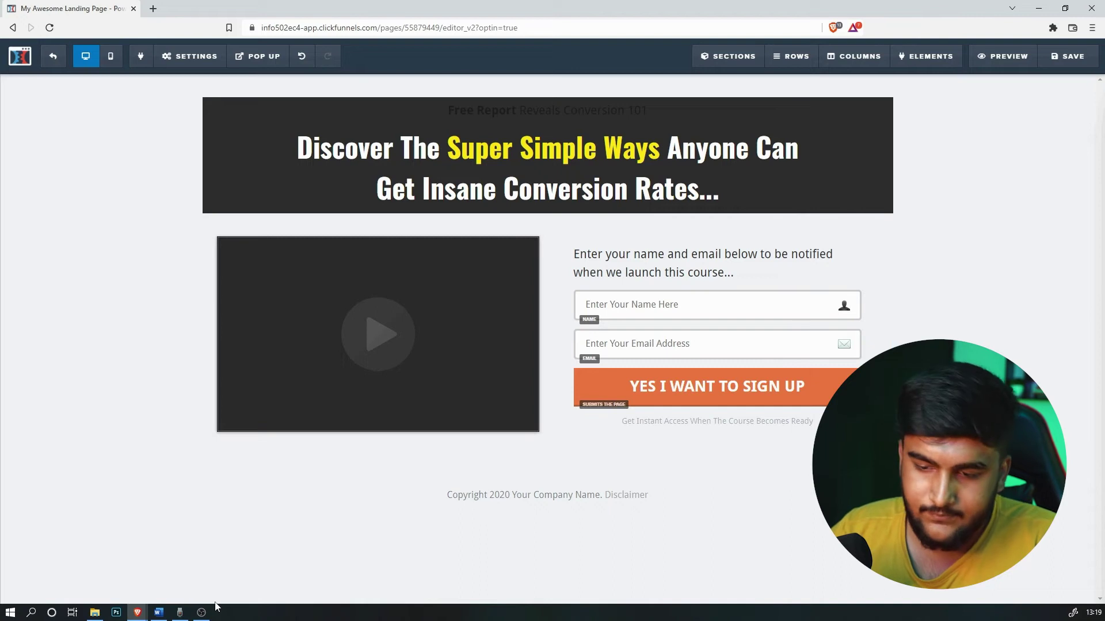
- Copy the four-line Text Highlight Background CSS from the Word notes
{"action": "mouse_move", "coordinate": [202, 613]}
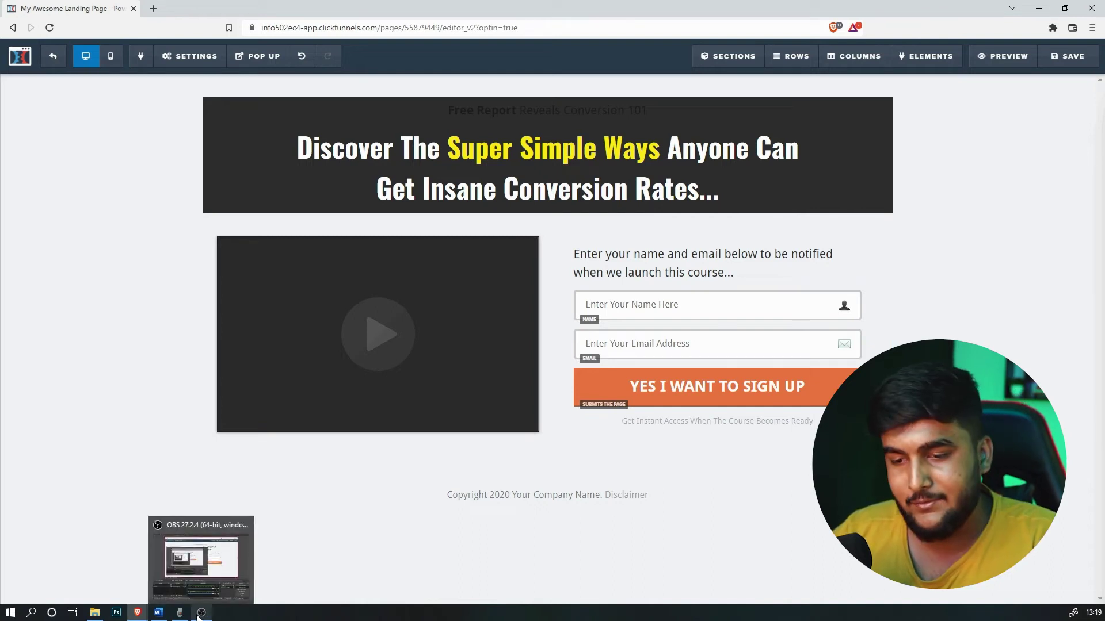
{"action": "left_click", "coordinate": [159, 613]}
{"action": "left_click_drag", "start_coordinate": [557, 401], "coordinate": [494, 363]}
{"action": "left_click_drag", "start_coordinate": [500, 420], "coordinate": [493, 363]}
{"action": "key", "text": "ctrl+c"}
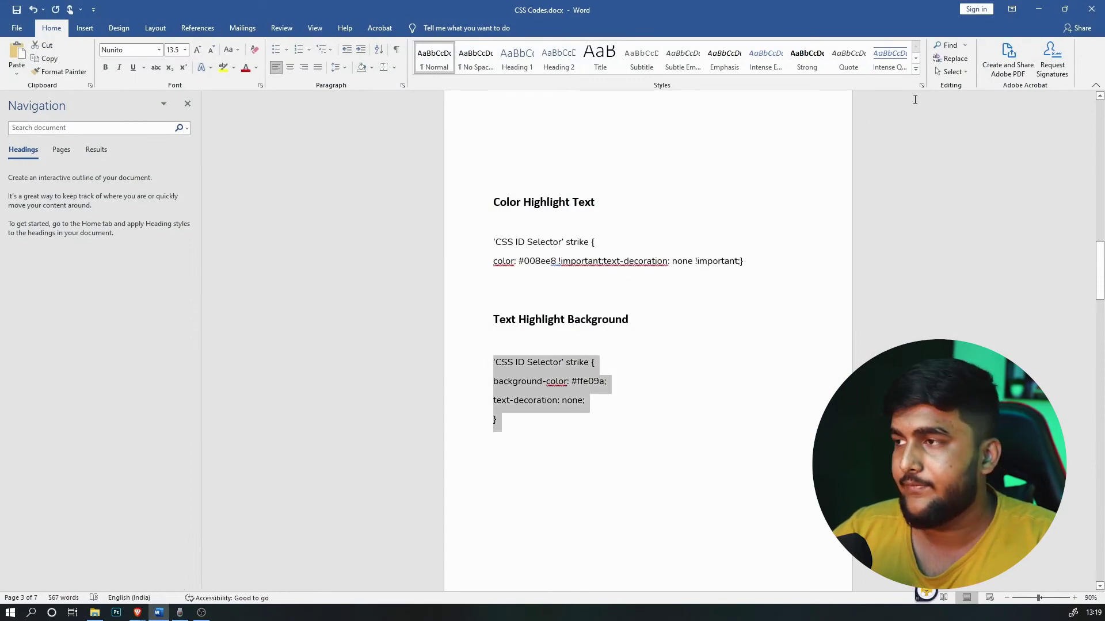
{"action": "key", "text": "alt+Tab"}
- Paste the highlight rule below the existing rule in the page's Custom CSS
{"action": "left_click", "coordinate": [190, 56]}
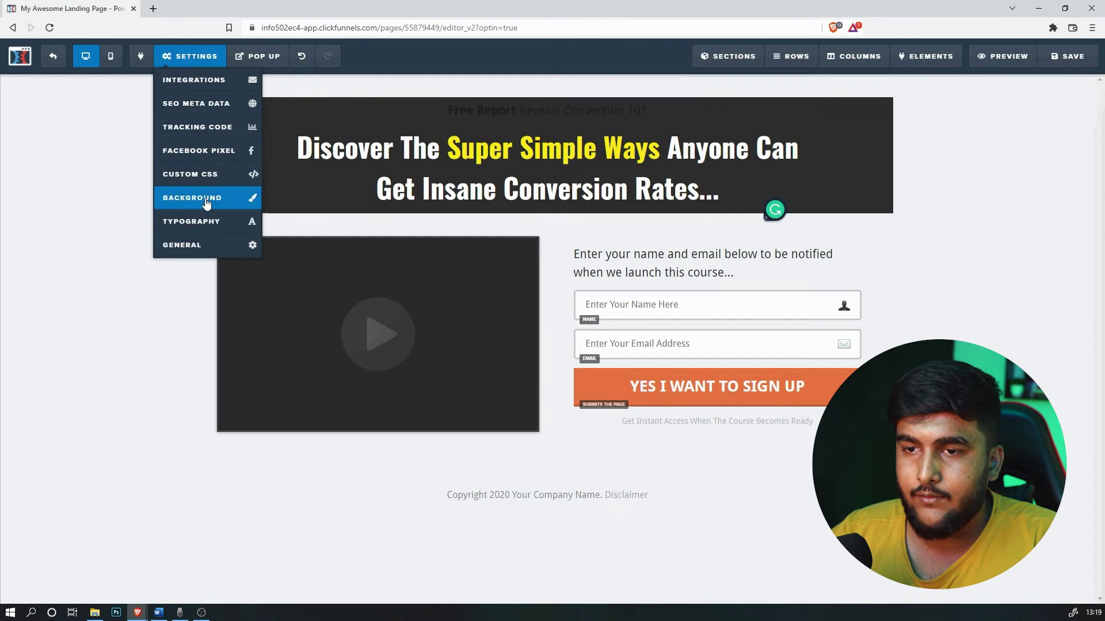
{"action": "left_click", "coordinate": [230, 175]}
{"action": "left_click", "coordinate": [420, 134]}
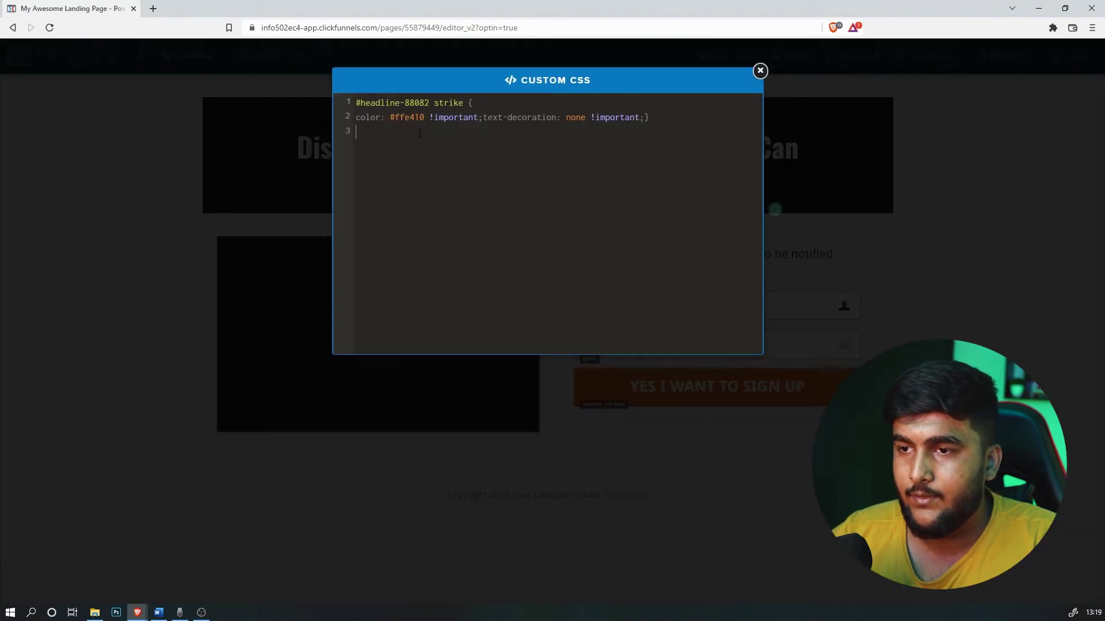
{"action": "key", "text": "ctrl+v"}
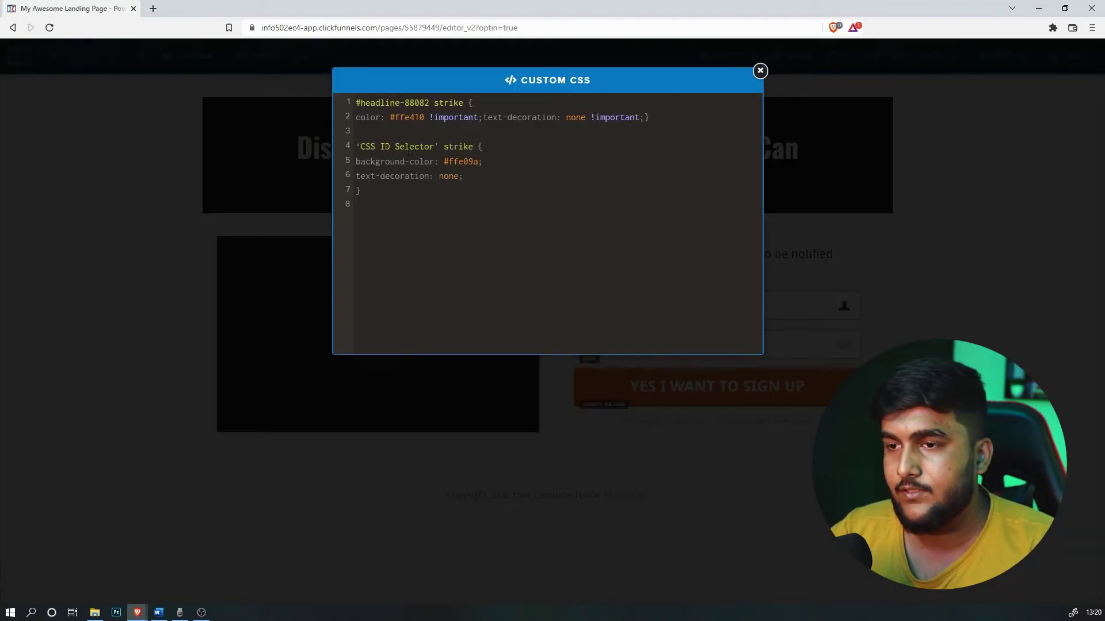
{"action": "left_click", "coordinate": [760, 71]}
- Set the pre-headline text colour to white
{"action": "left_click", "coordinate": [746, 95]}
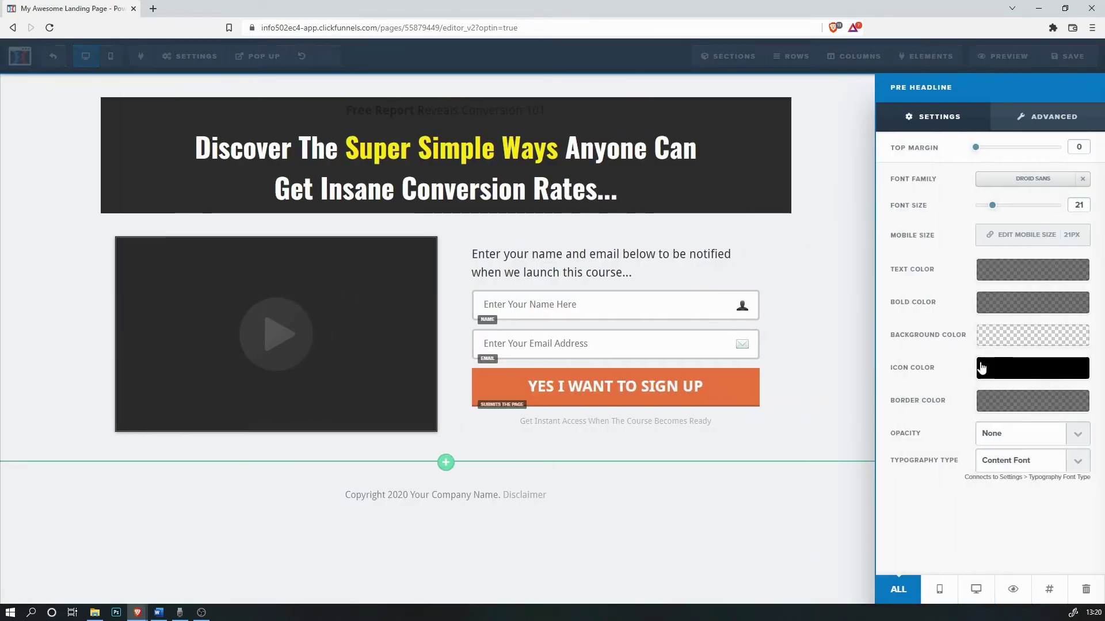
{"action": "left_click", "coordinate": [1014, 278]}
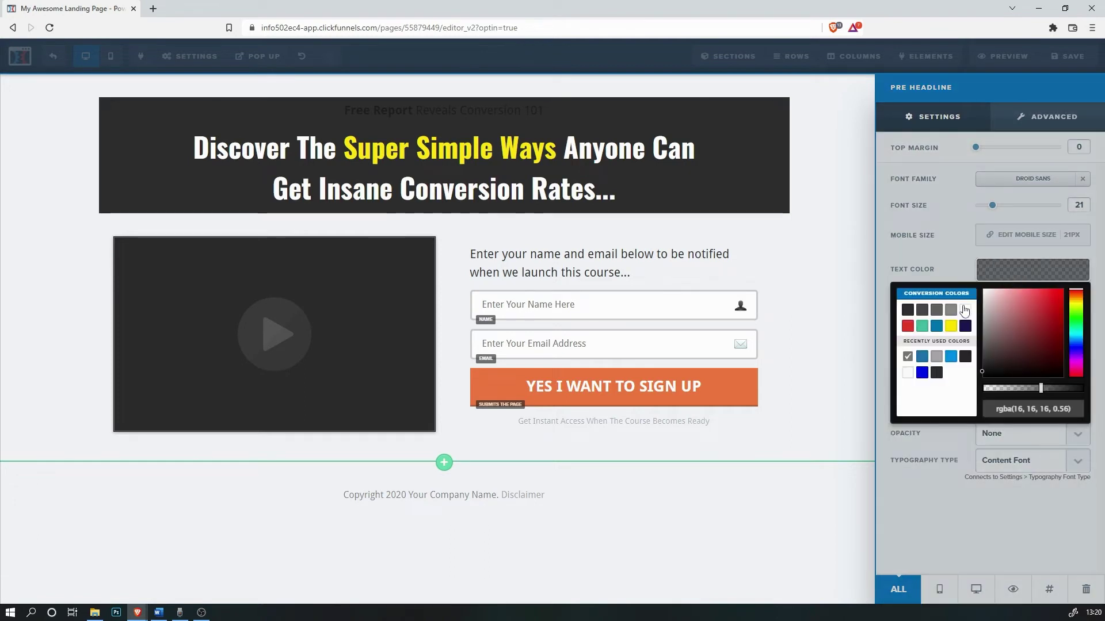
{"action": "left_click", "coordinate": [965, 311]}
{"action": "left_click", "coordinate": [549, 110]}
- Set the headline row padding to 40 top and 45 bottom, then select 'Free Report'
{"action": "left_click", "coordinate": [809, 108]}
{"action": "left_click_drag", "start_coordinate": [991, 416], "coordinate": [1010, 444]}
{"action": "left_click", "coordinate": [658, 265]}
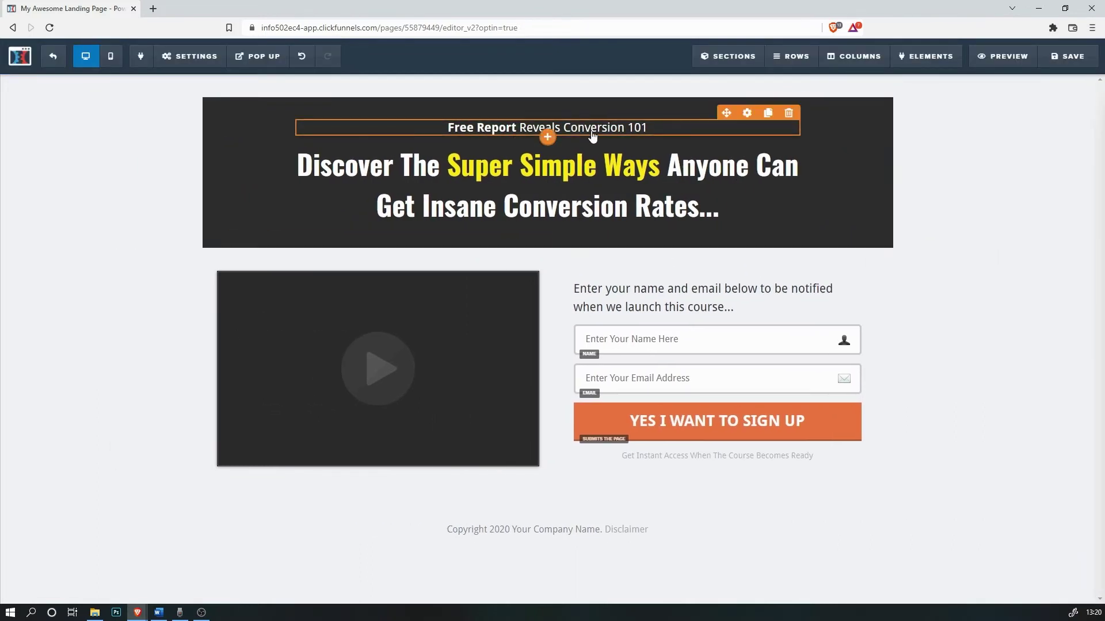
{"action": "left_click", "coordinate": [533, 128]}
{"action": "left_click_drag", "start_coordinate": [519, 127], "coordinate": [439, 126]}
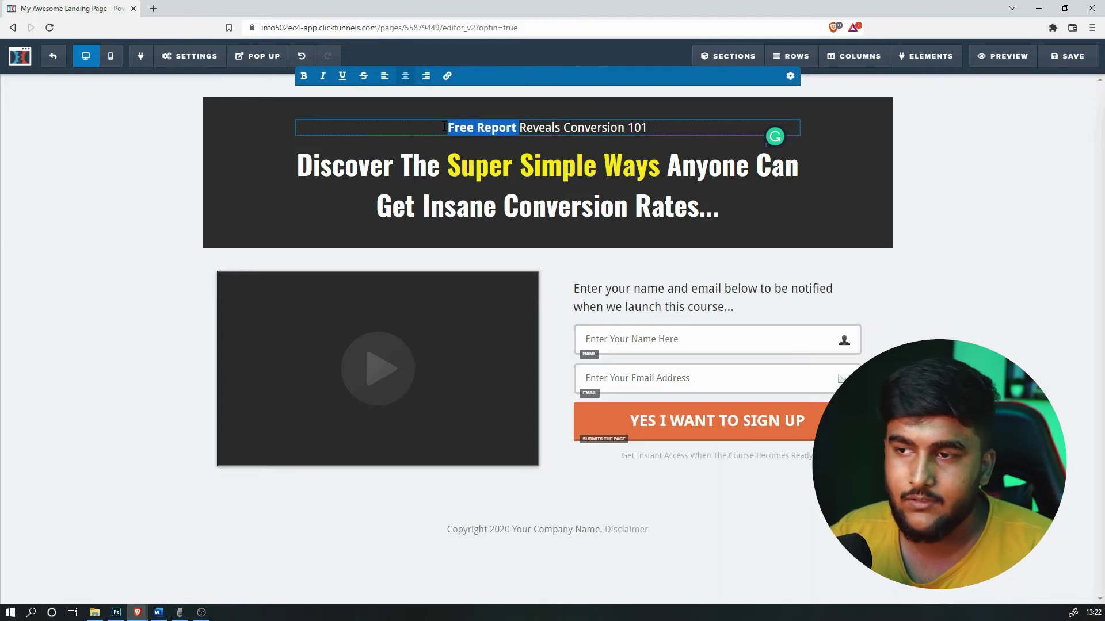
- Apply the strikethrough highlight to 'Free Report' and tidy the spacing before 'Reveals'
{"action": "mouse_move", "coordinate": [195, 57]}
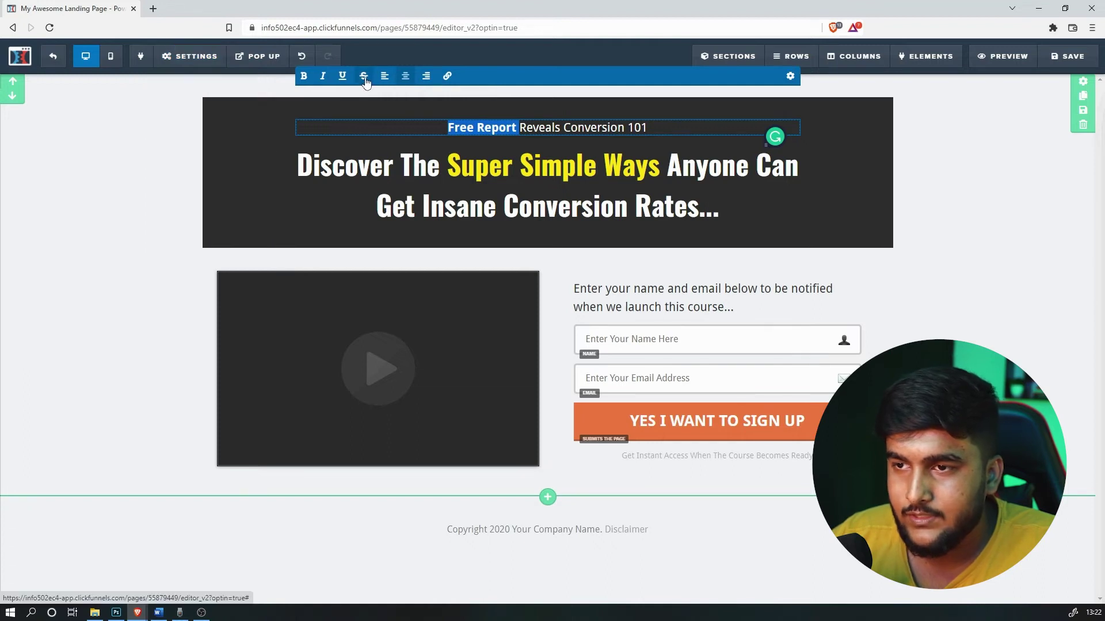
{"action": "left_click", "coordinate": [520, 127]}
{"action": "key", "text": "BackSpace"}
{"action": "type", "text": "R"}
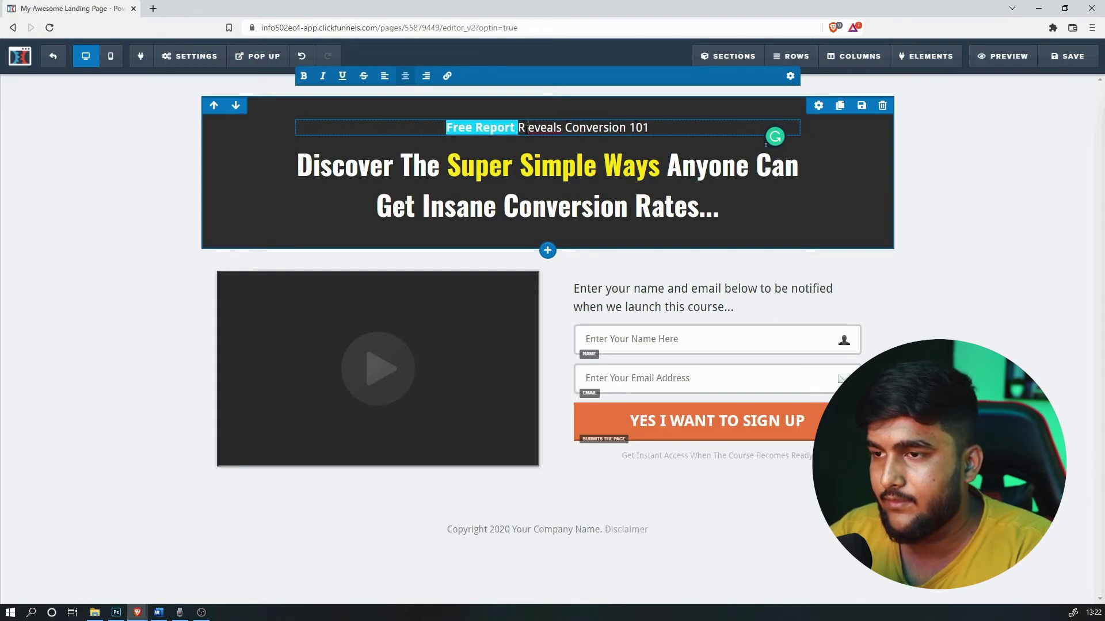
{"action": "key", "text": "BackSpace"}
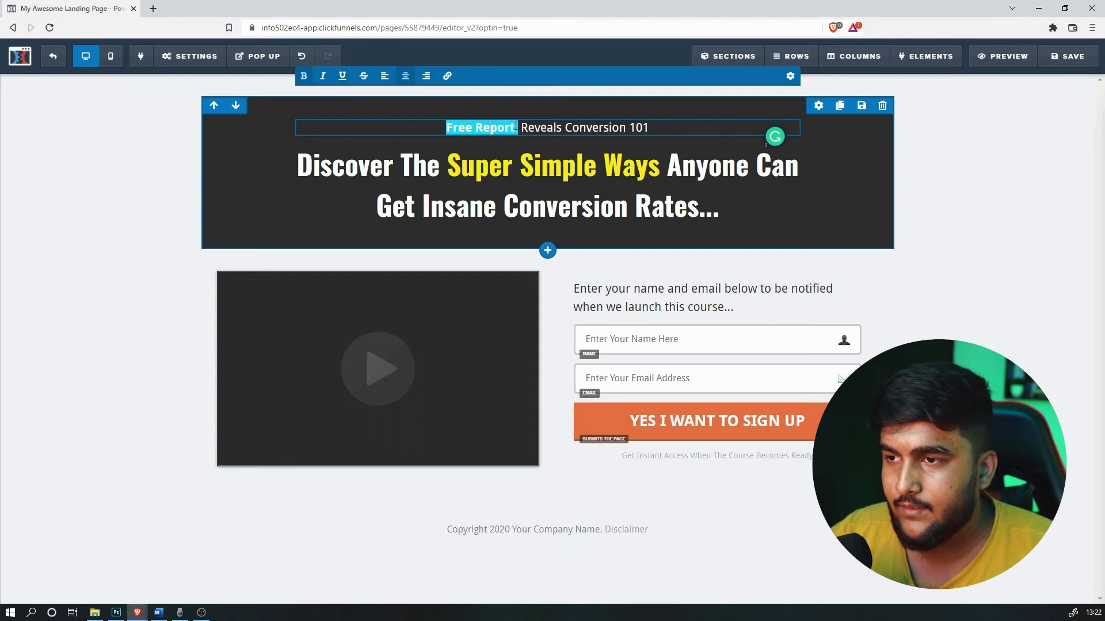
{"action": "key", "text": "BackSpace"}
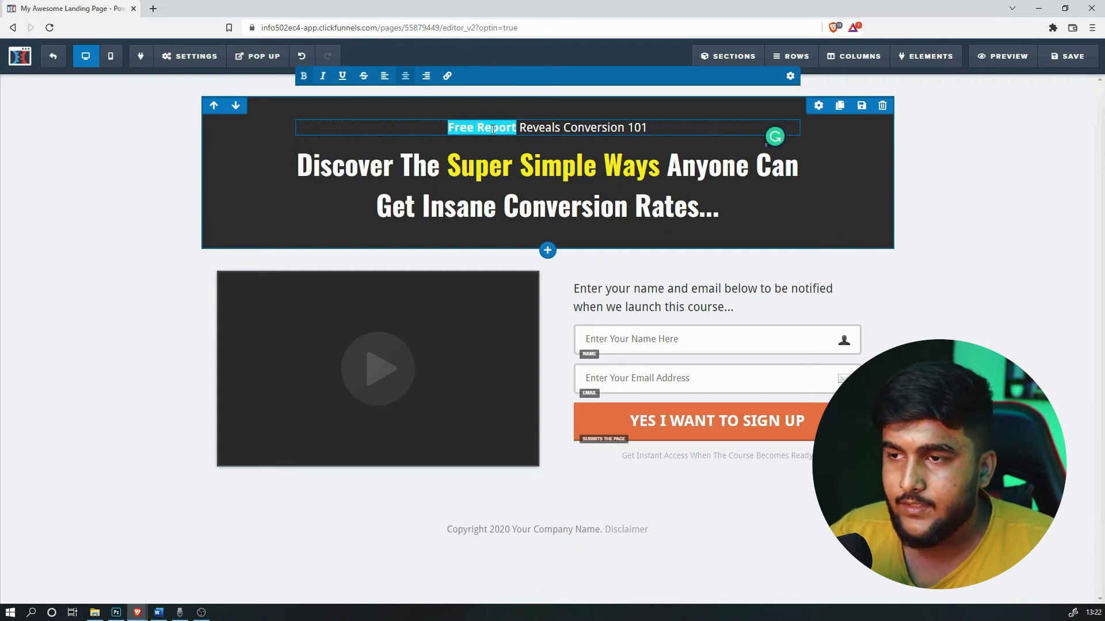
{"action": "triple_click", "coordinate": [471, 128]}
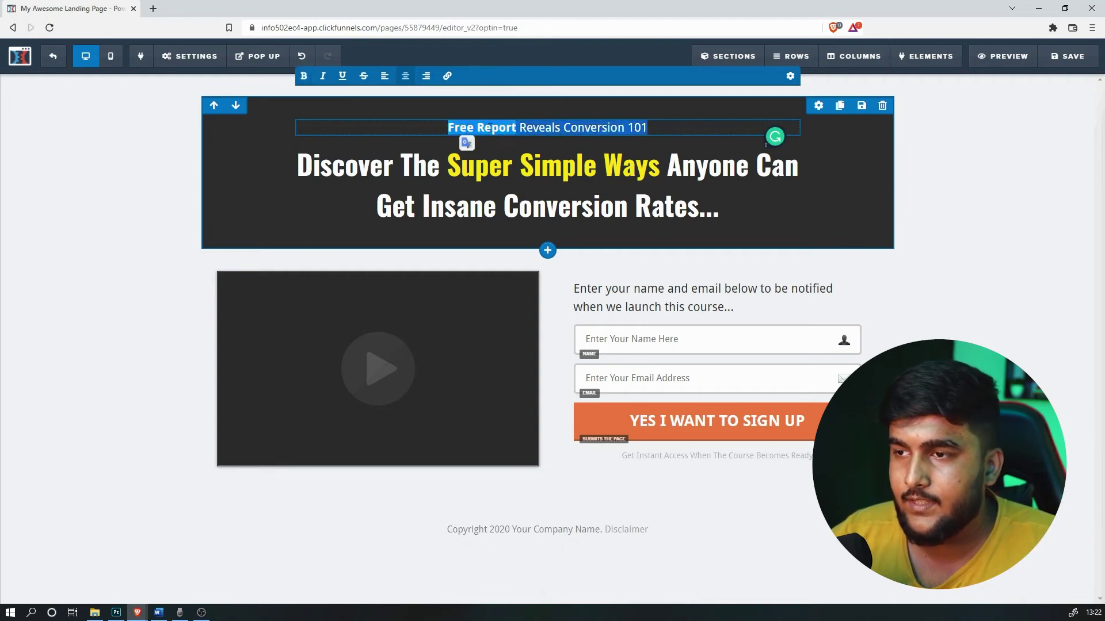
{"action": "left_click", "coordinate": [865, 153]}
{"action": "left_click", "coordinate": [747, 112]}
- Set the pre-headline's bold colour to the dark swatch so 'Free Report' reads clearly
{"action": "left_click", "coordinate": [1013, 302]}
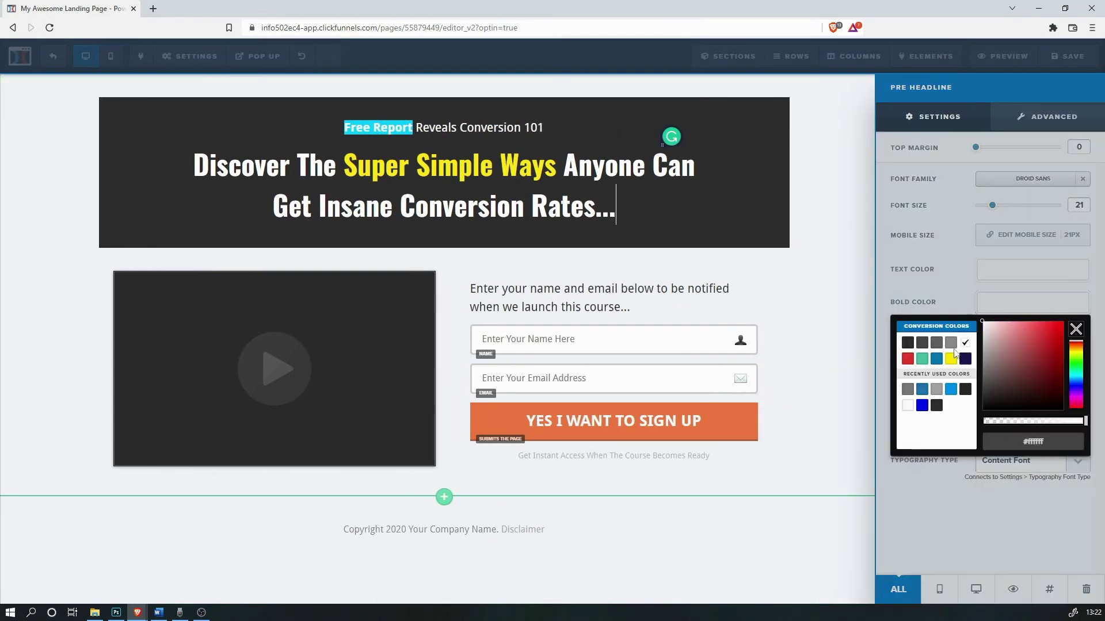
{"action": "left_click", "coordinate": [907, 343]}
{"action": "left_click", "coordinate": [617, 120]}
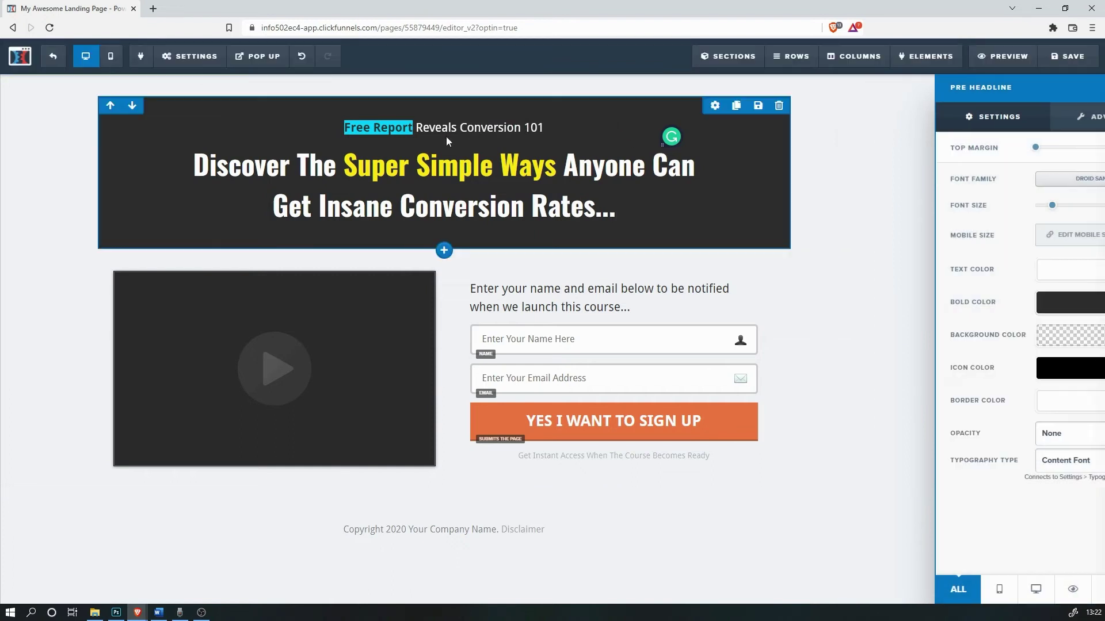
{"action": "left_click", "coordinate": [505, 131]}
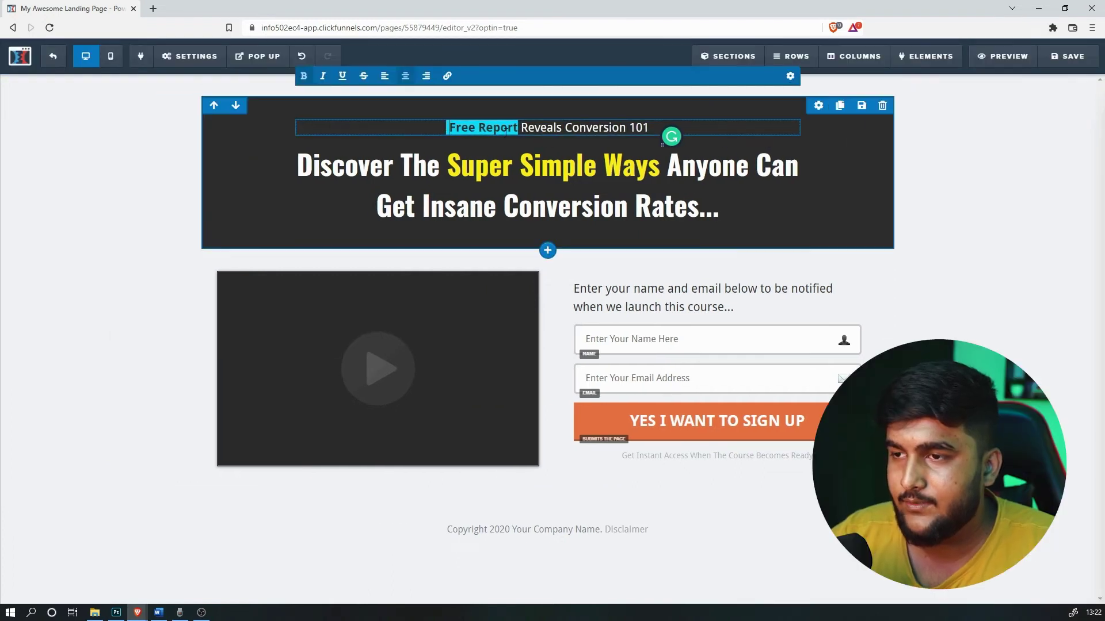
{"action": "left_click", "coordinate": [788, 133]}
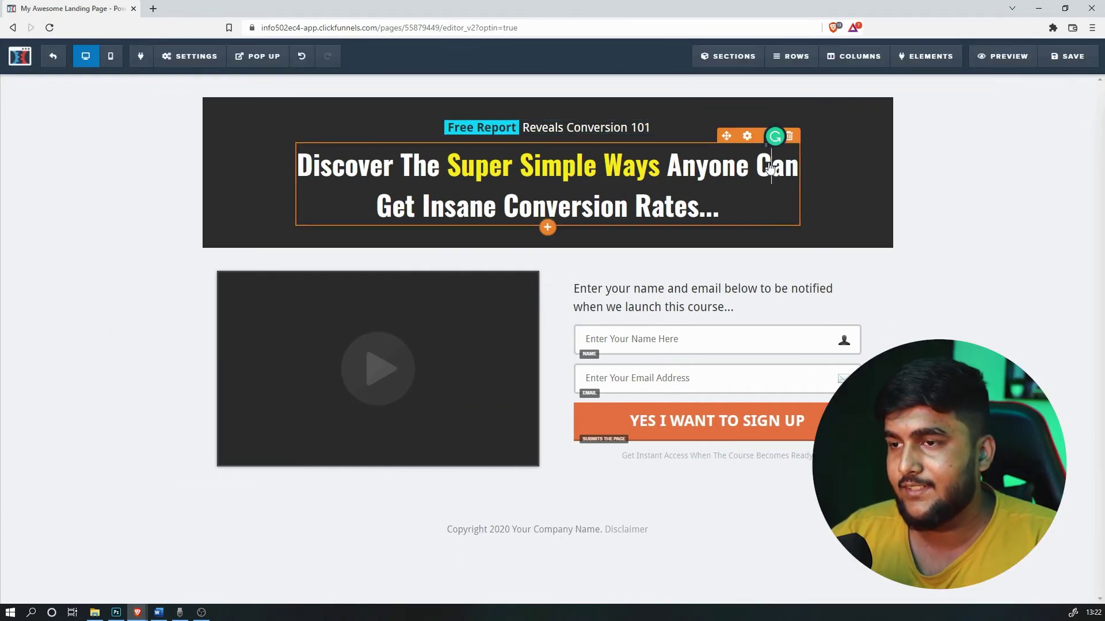